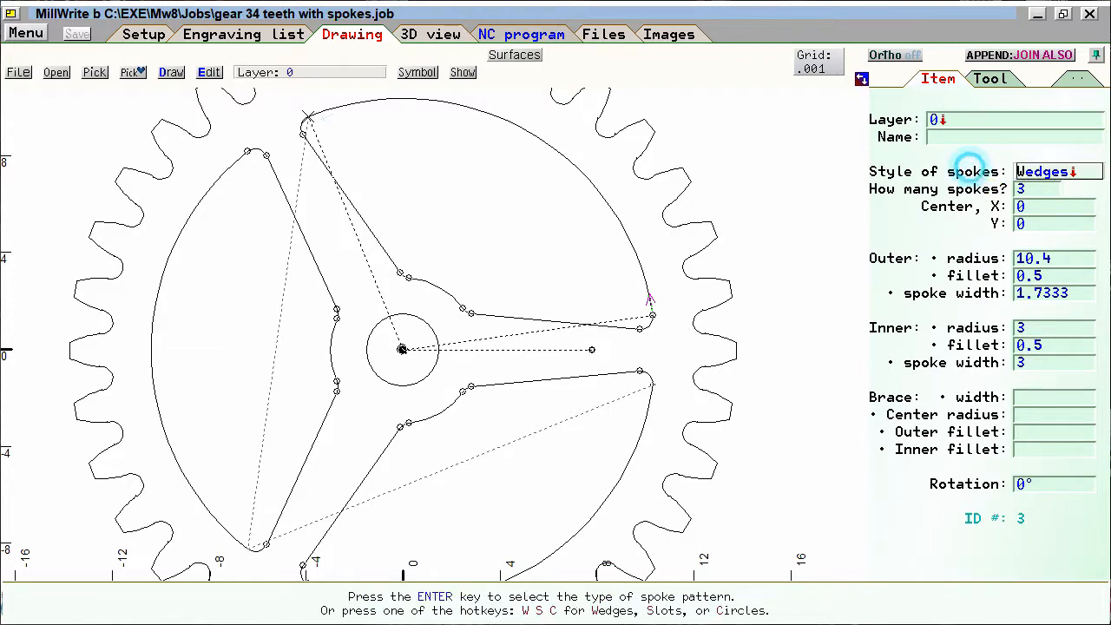
- Set the wedge spoke pattern to 5 spokes with an inner radius of 3.5
left_click(978, 186)
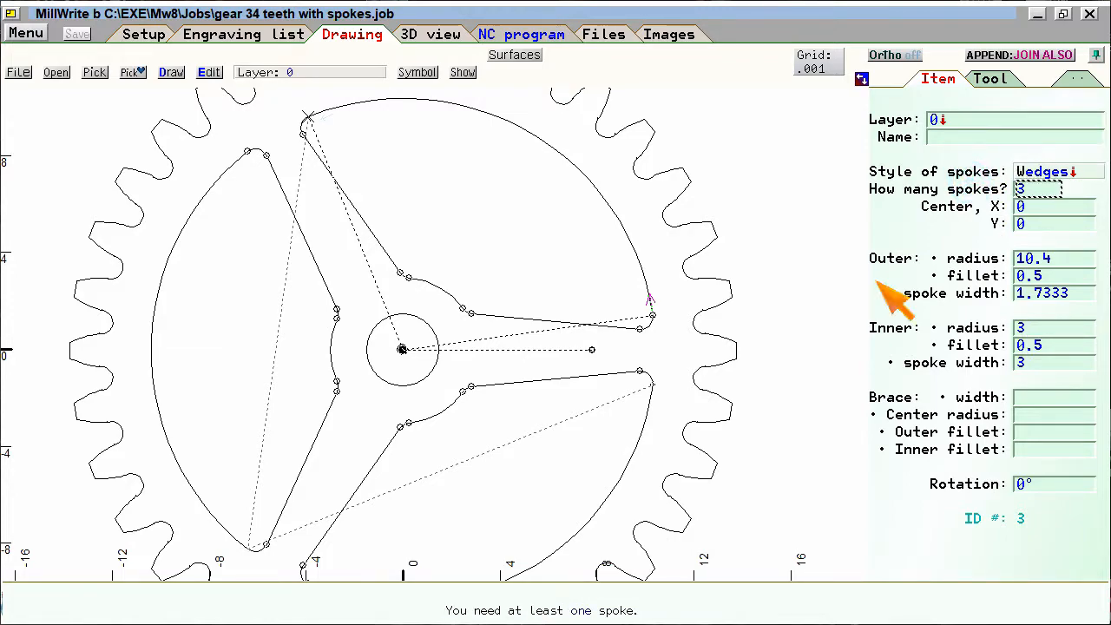
type("5")
key("Return")
key("Return")
key("Return")
key("Return")
key("Return")
key("Return")
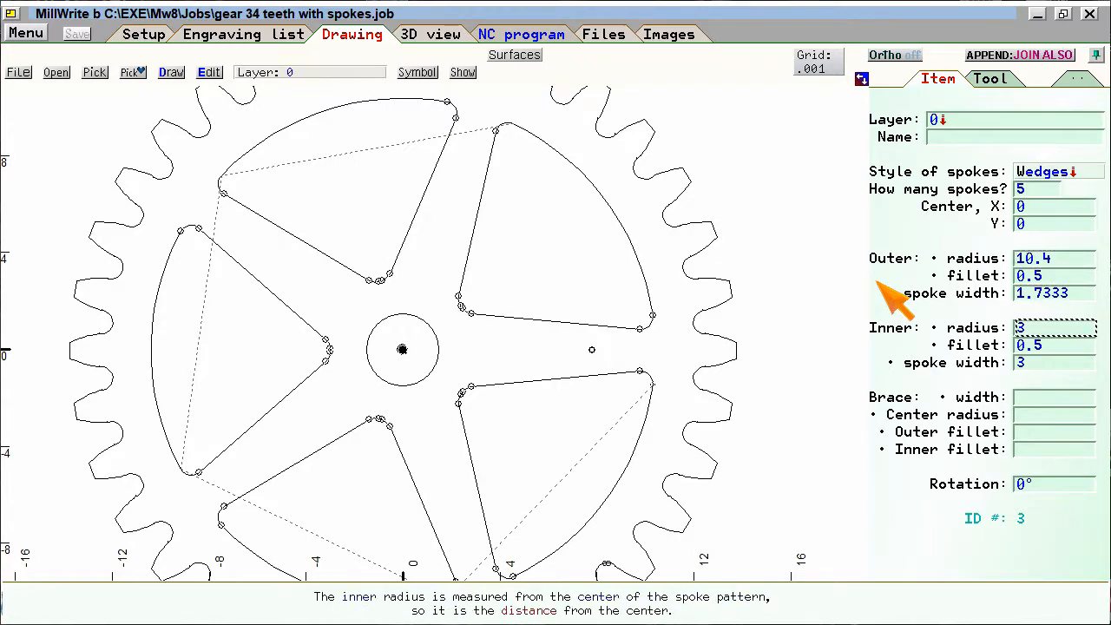
key("Return")
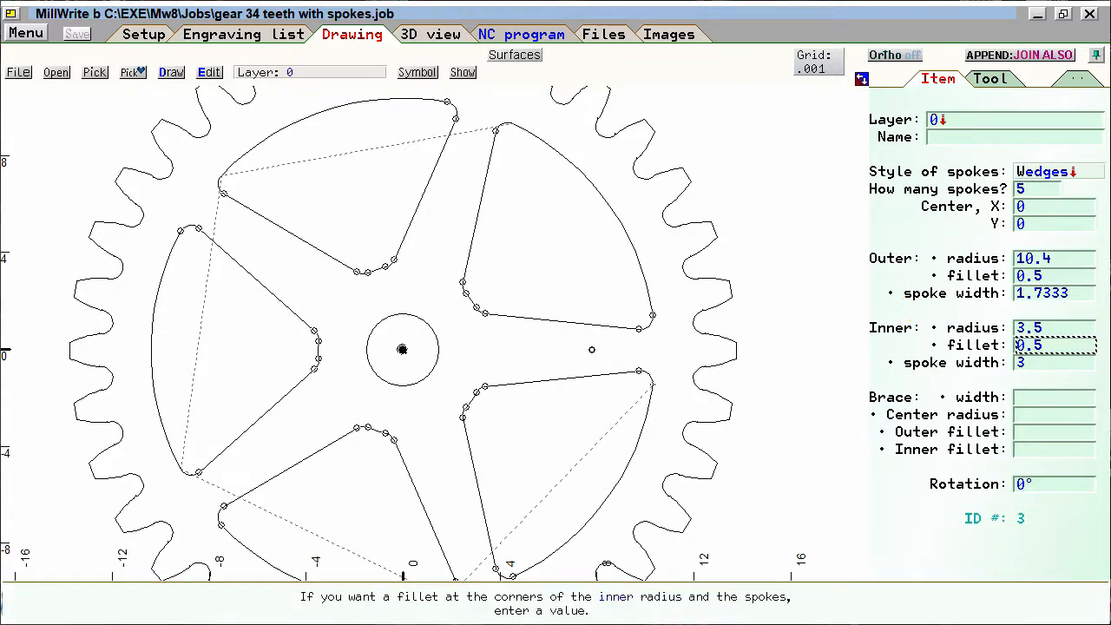
- Set the spoke pattern's inner fillet to 0.4 and its inner radius to 3.7, and finish editing the pattern
type(".4")
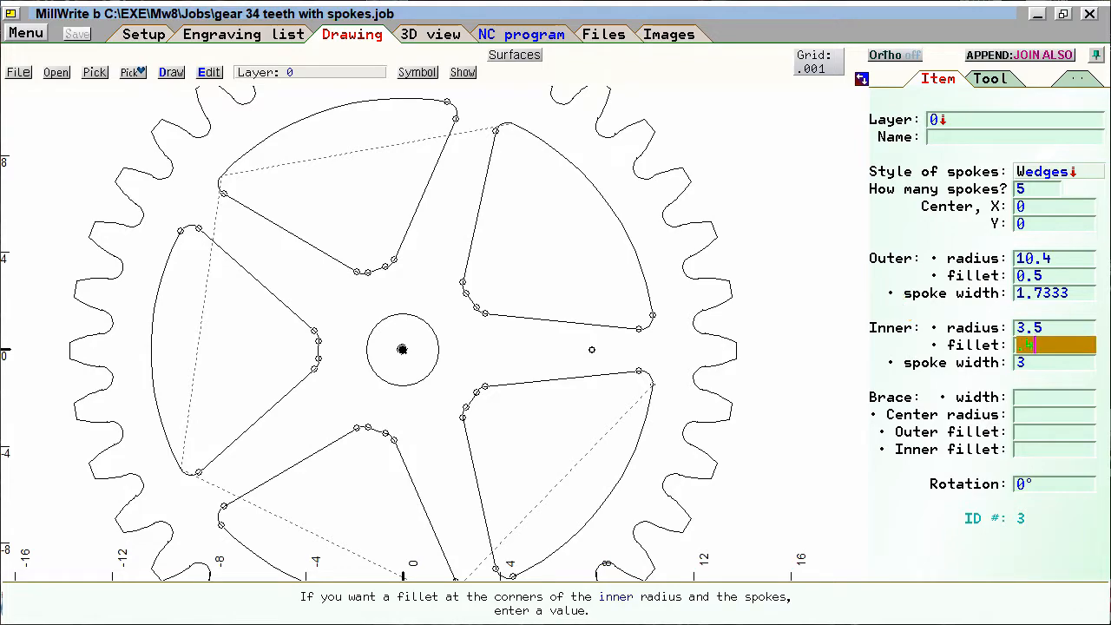
key("Return")
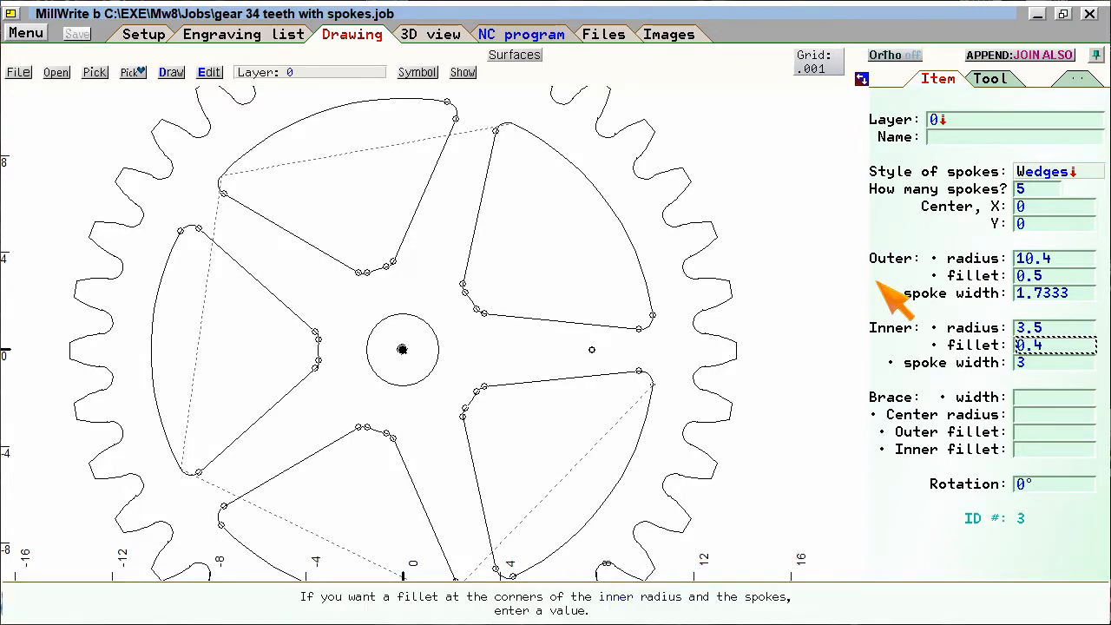
key("Up")
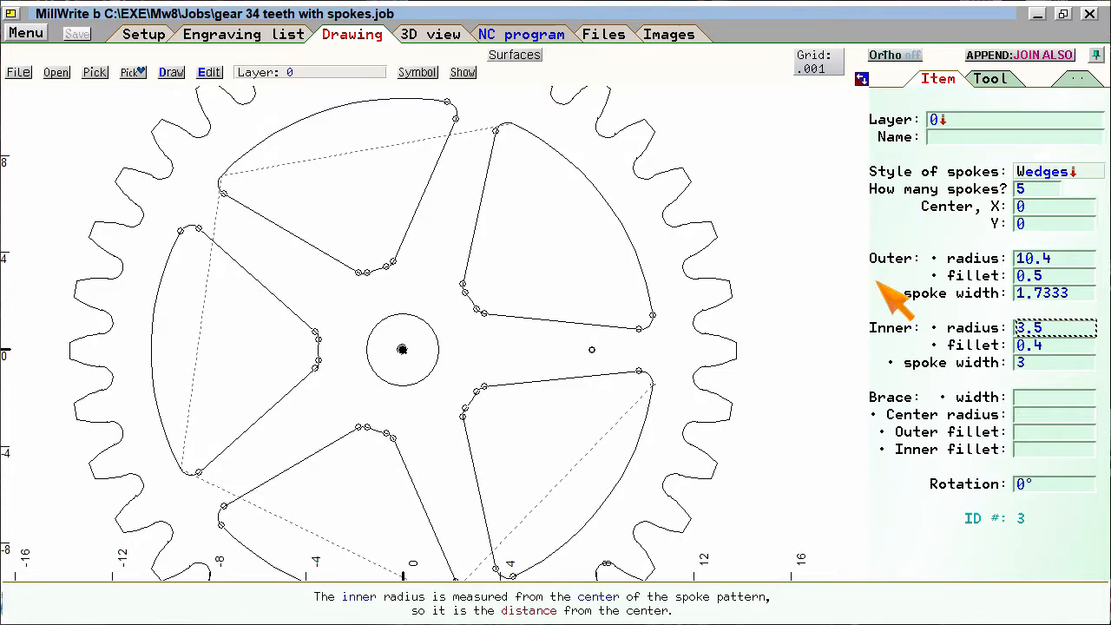
type("3.7")
key("Return")
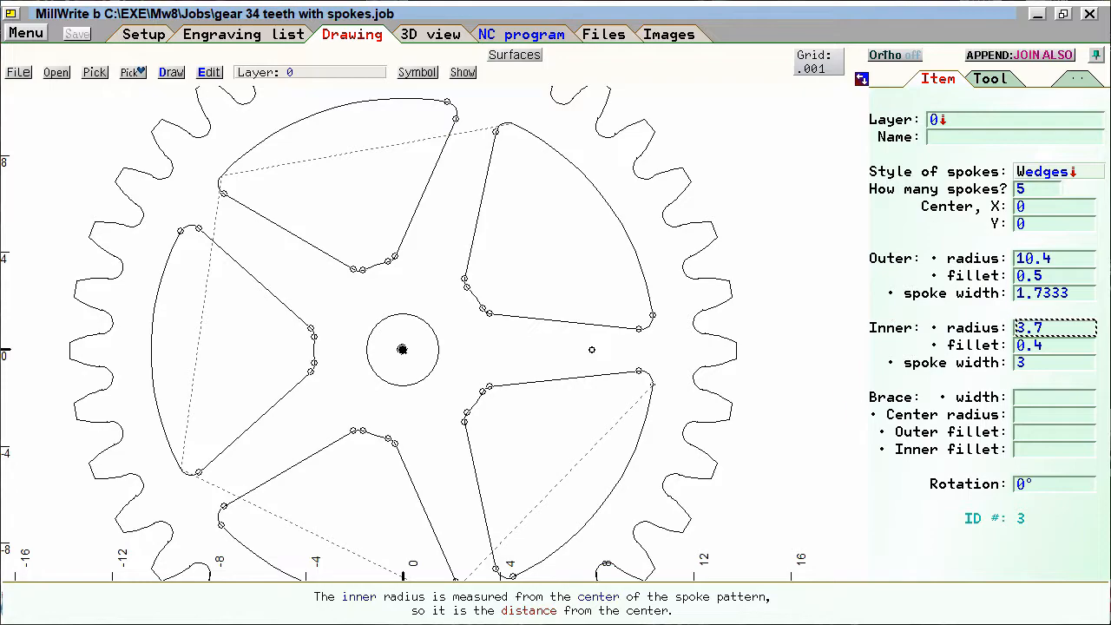
left_click(771, 340)
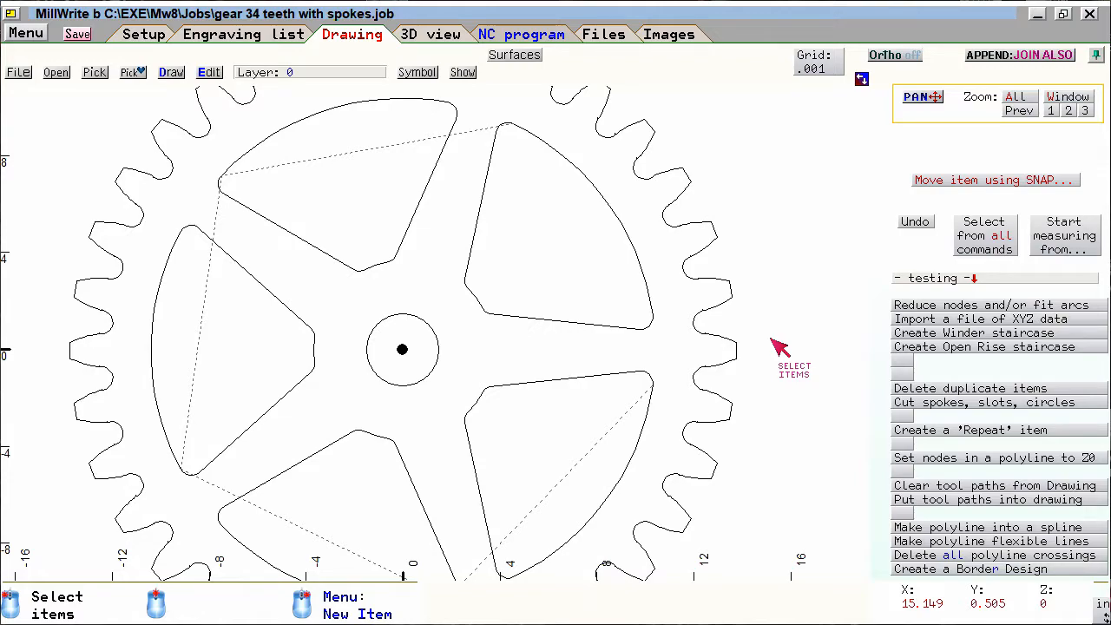
- Compare the one-arc and three-arc tooth bases on the 34-tooth gear and set the base of its teeth to 3 arcs
left_click(720, 359)
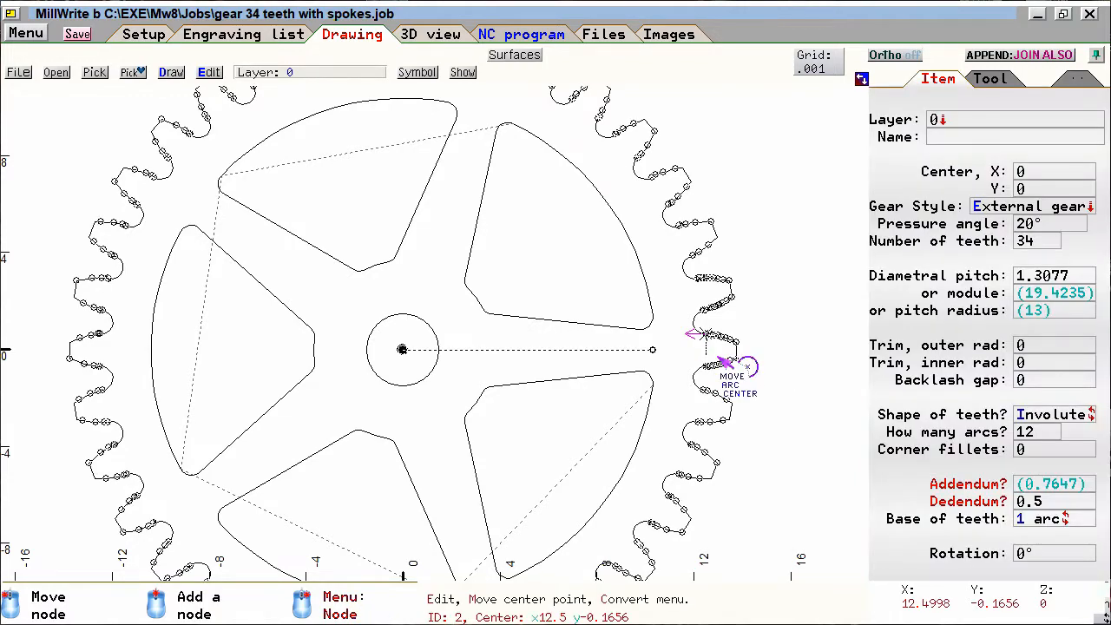
scroll(720, 359, "up", 2)
scroll(439, 338, "up", 2)
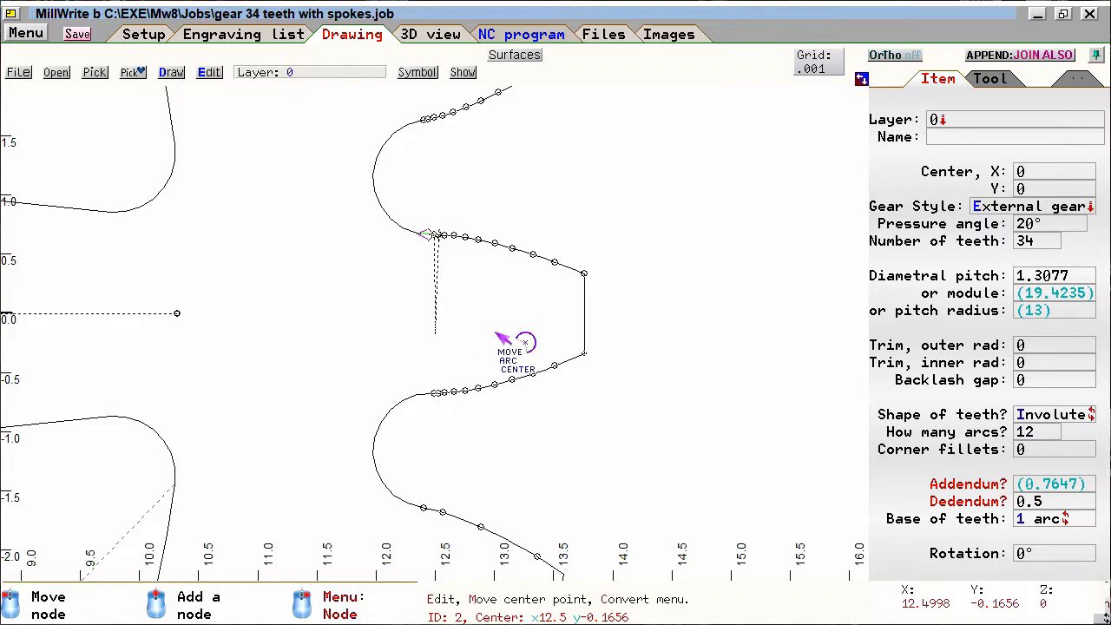
left_click(913, 367)
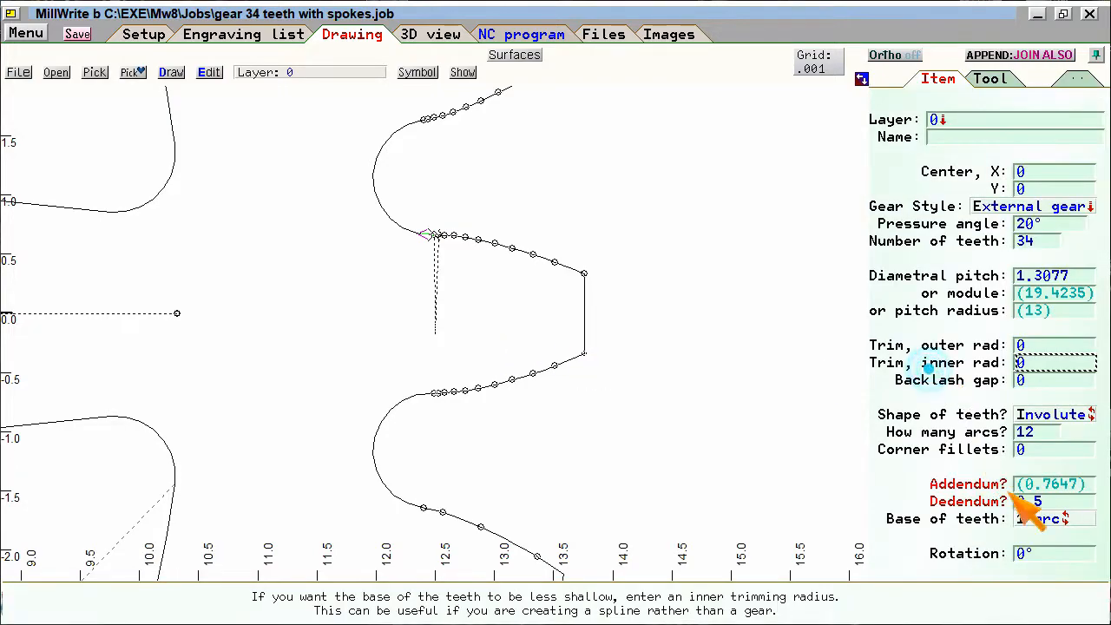
left_click(1074, 518)
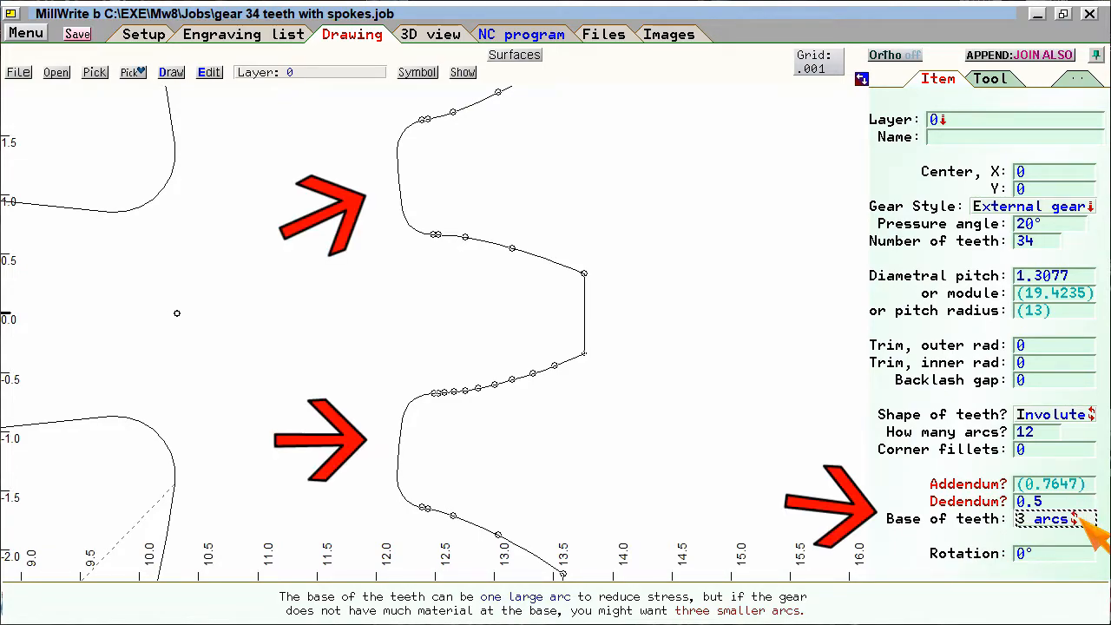
left_click(1076, 518)
left_click(1076, 518)
left_click(1076, 518)
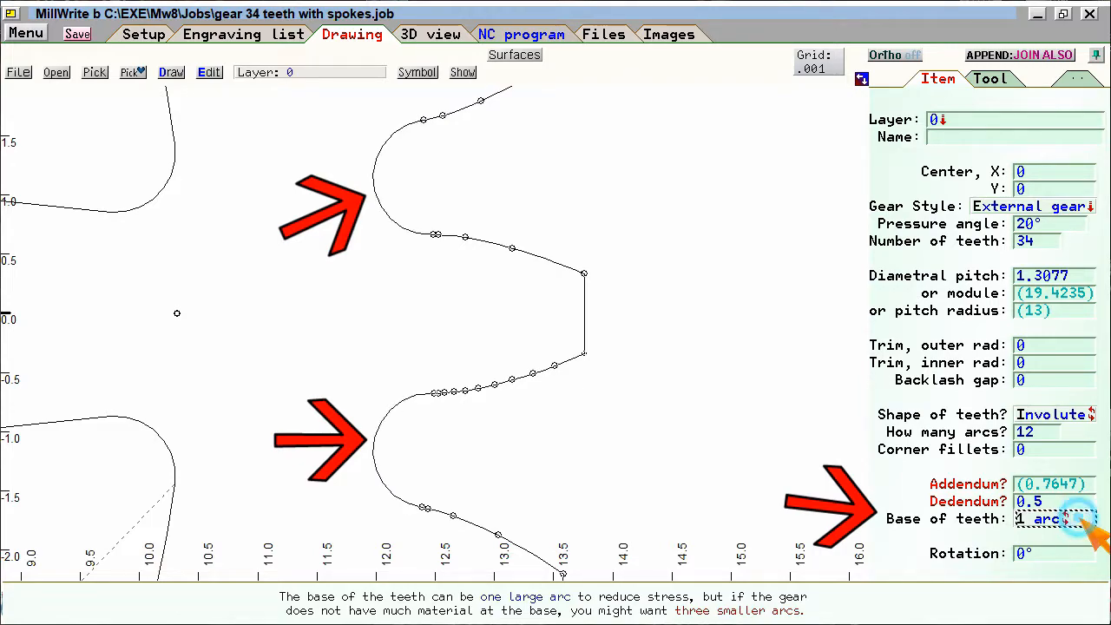
left_click(1076, 518)
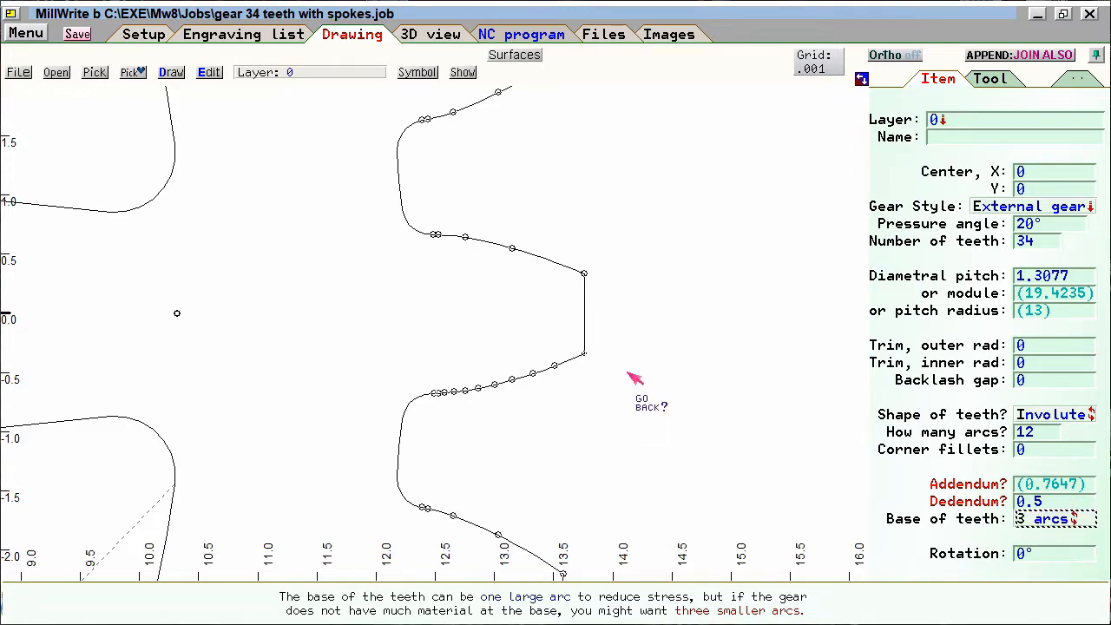
left_click(308, 317)
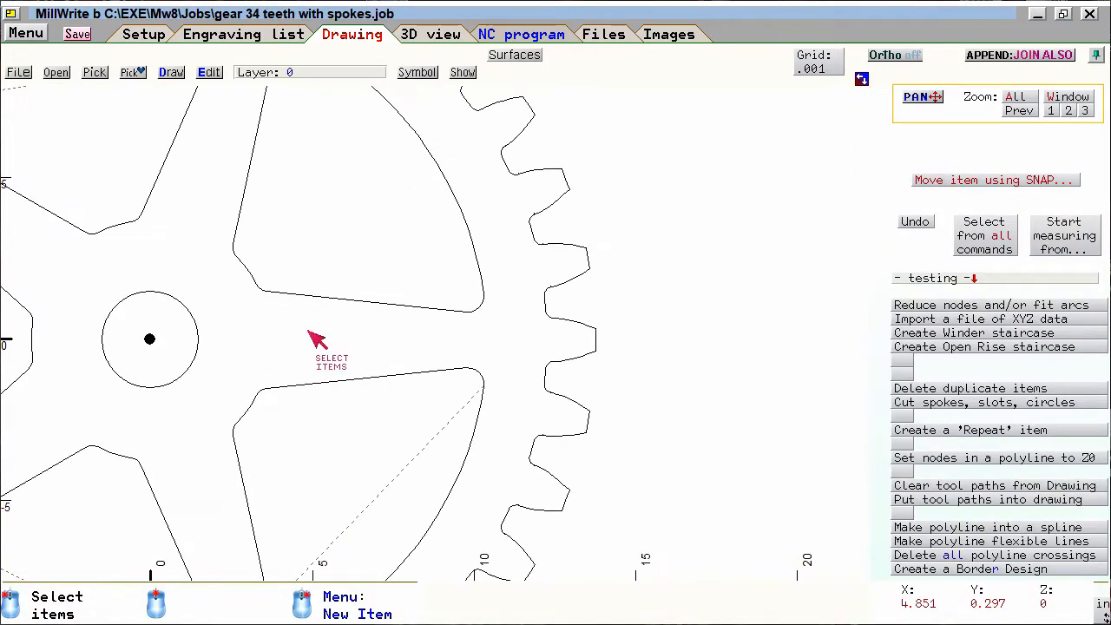
left_click(433, 339)
left_click(562, 343)
left_click(538, 286)
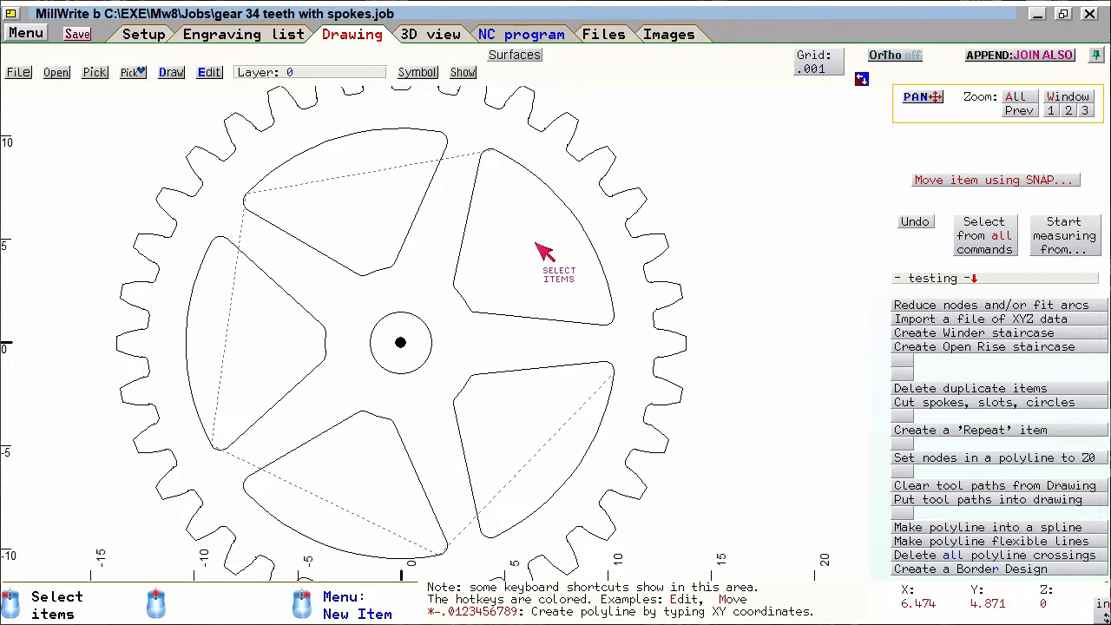
- Start the Offset command and set it to offset entire polylines
left_click(209, 73)
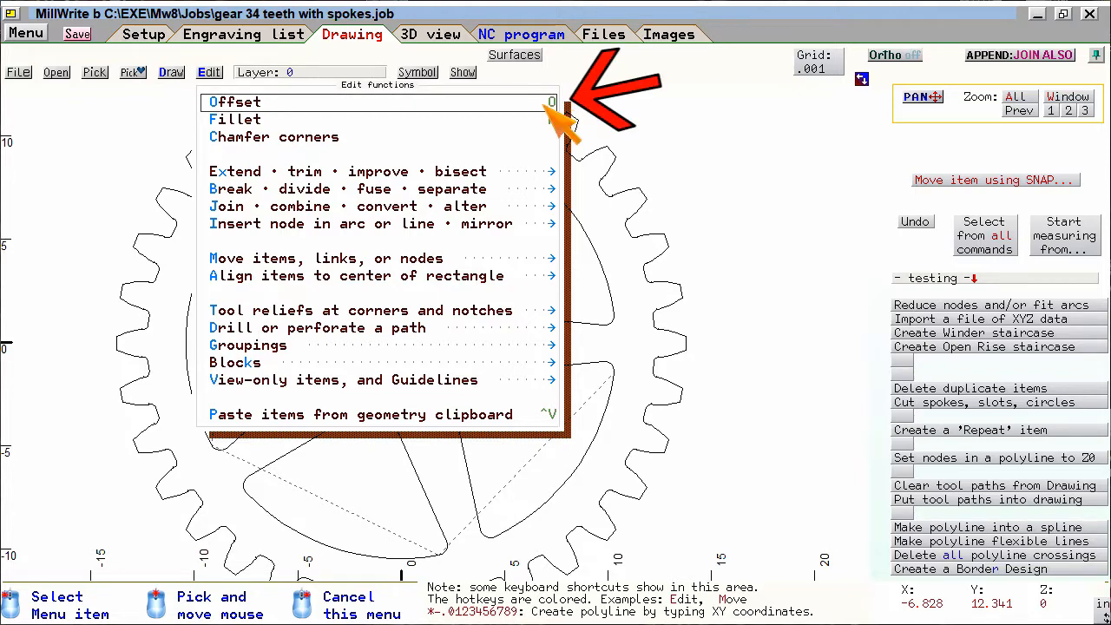
left_click(445, 104)
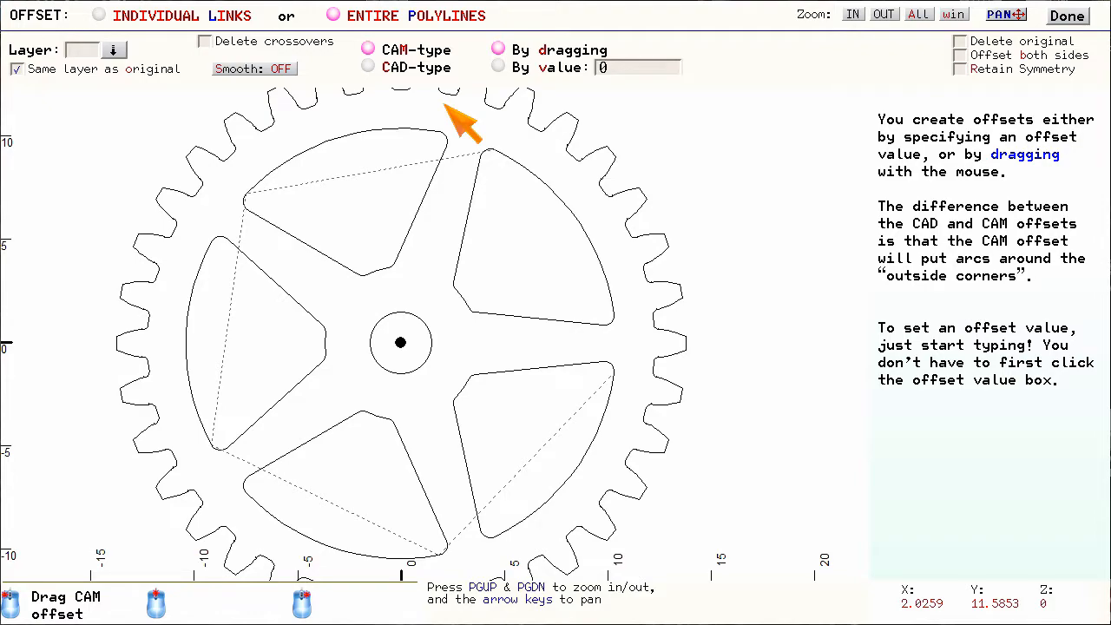
left_click(196, 19)
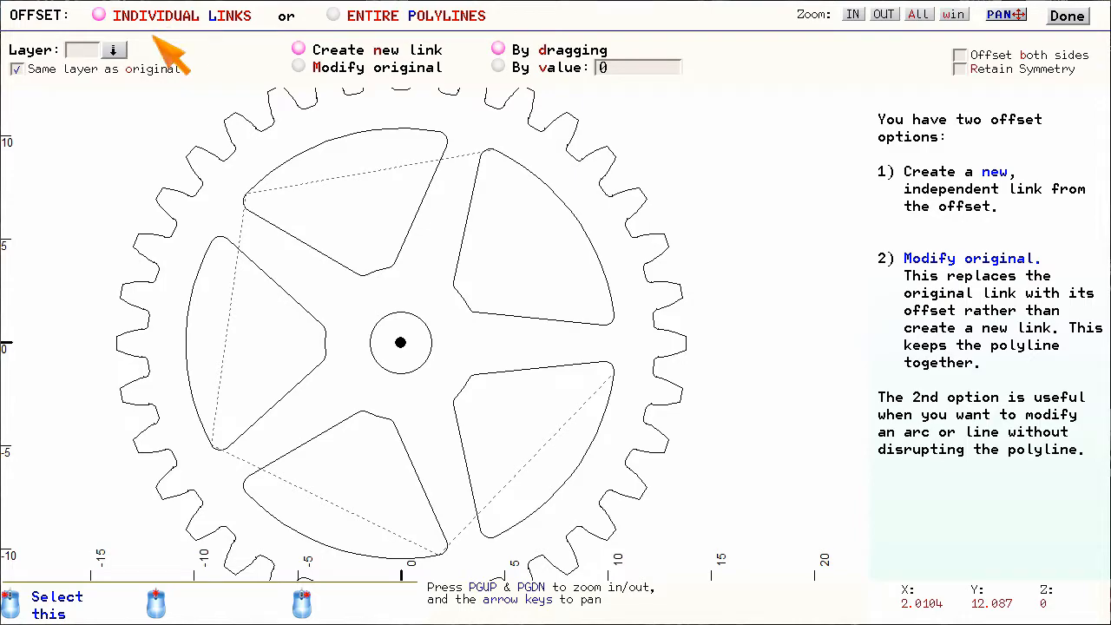
left_click(382, 19)
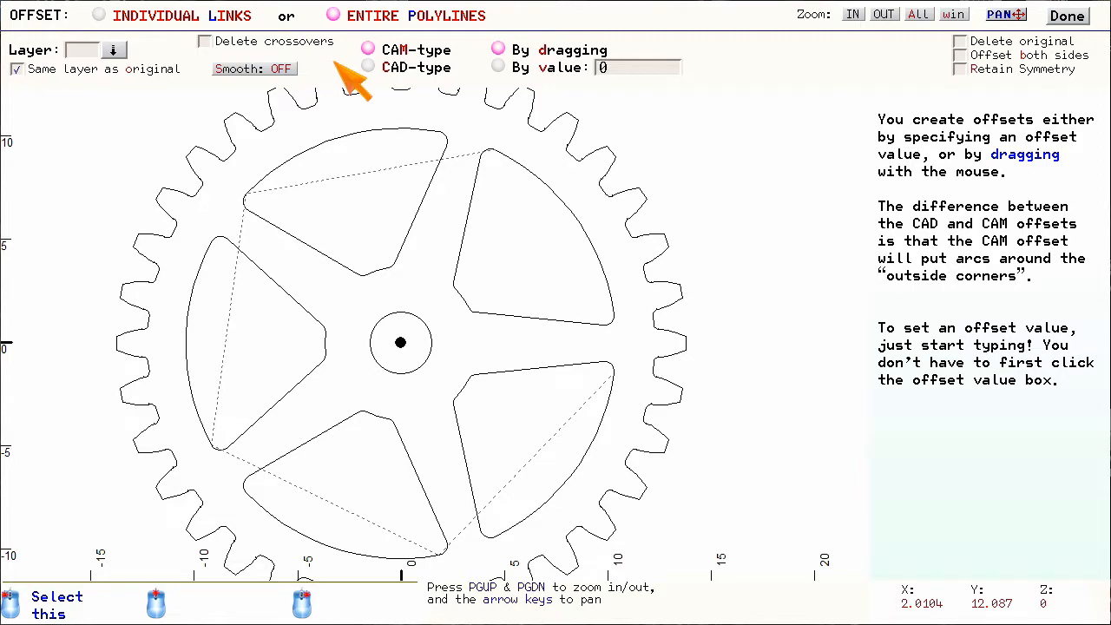
- Name layer 2 "Offset of spokes" and use it as the destination layer for the offset
left_click(113, 49)
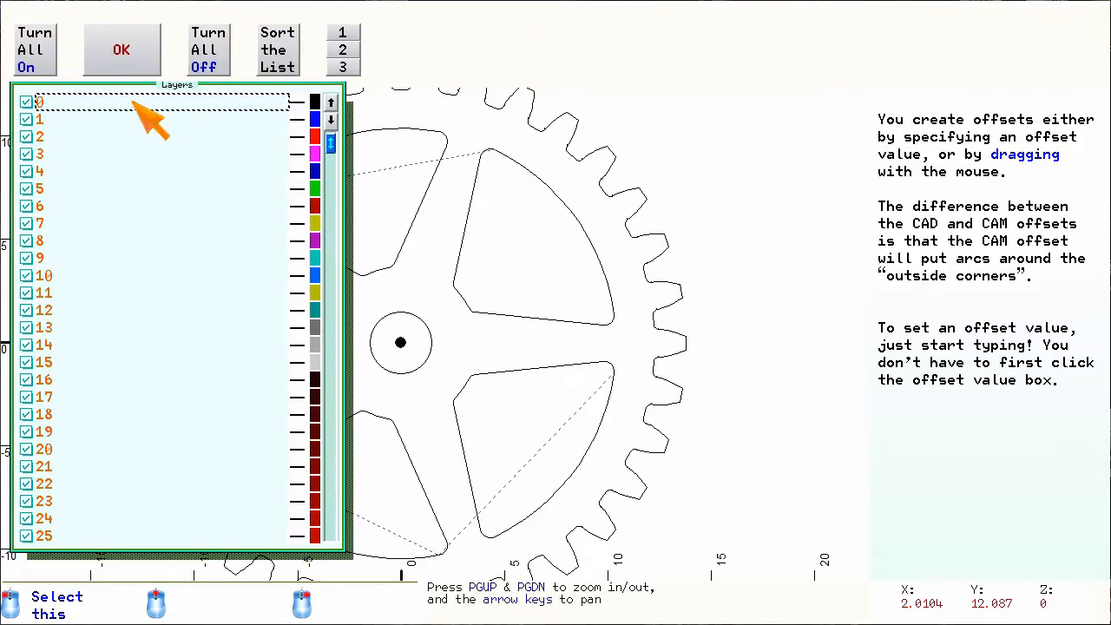
left_click(104, 137)
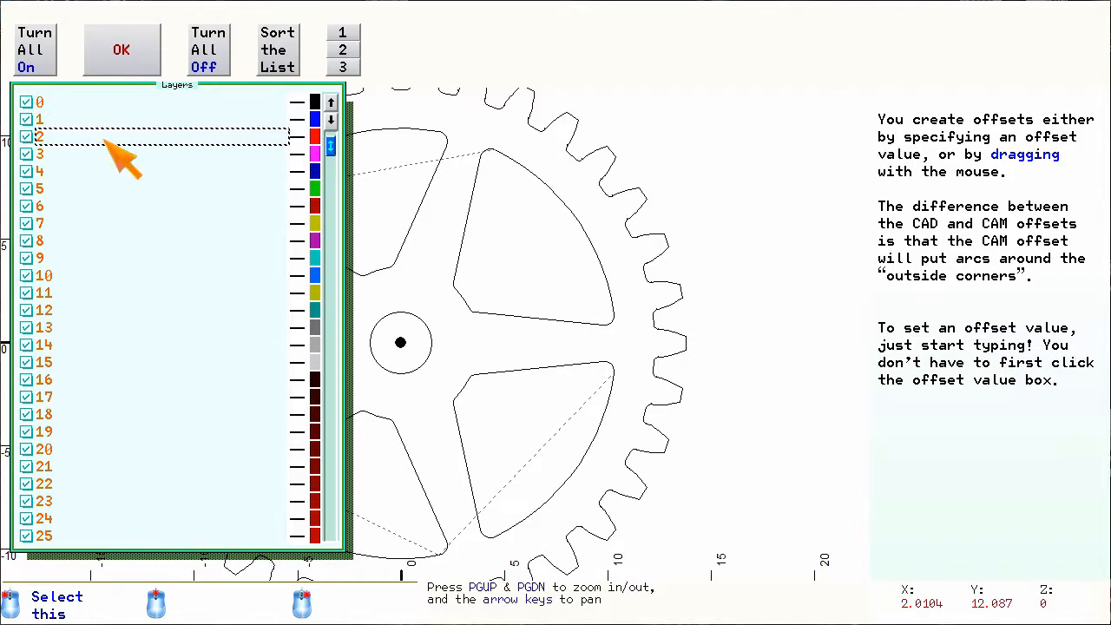
type("Offset of spokes")
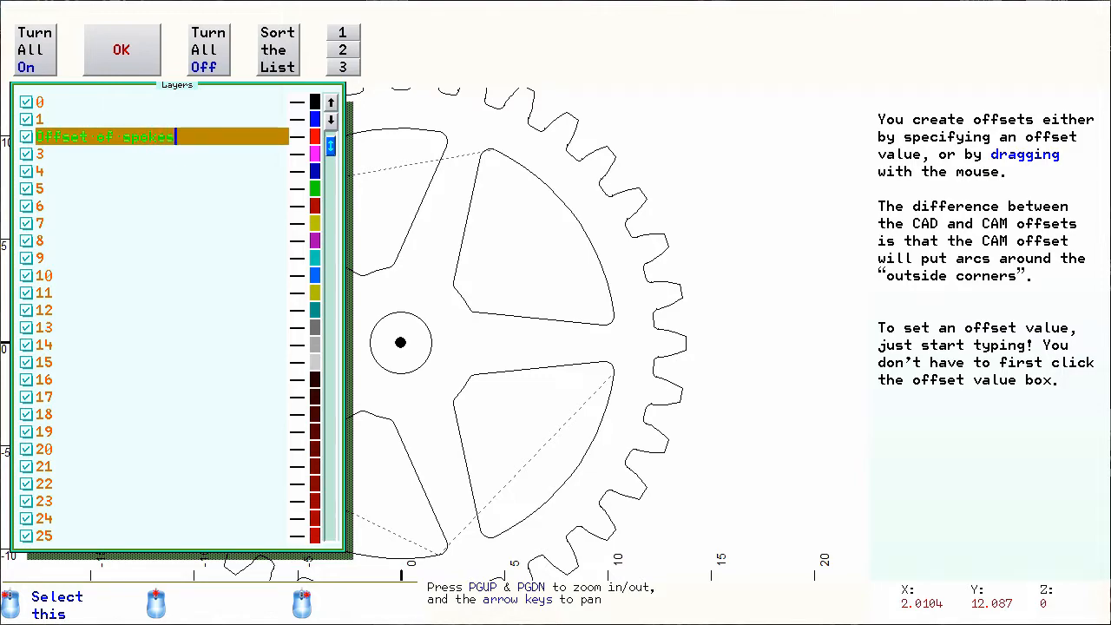
key("Return")
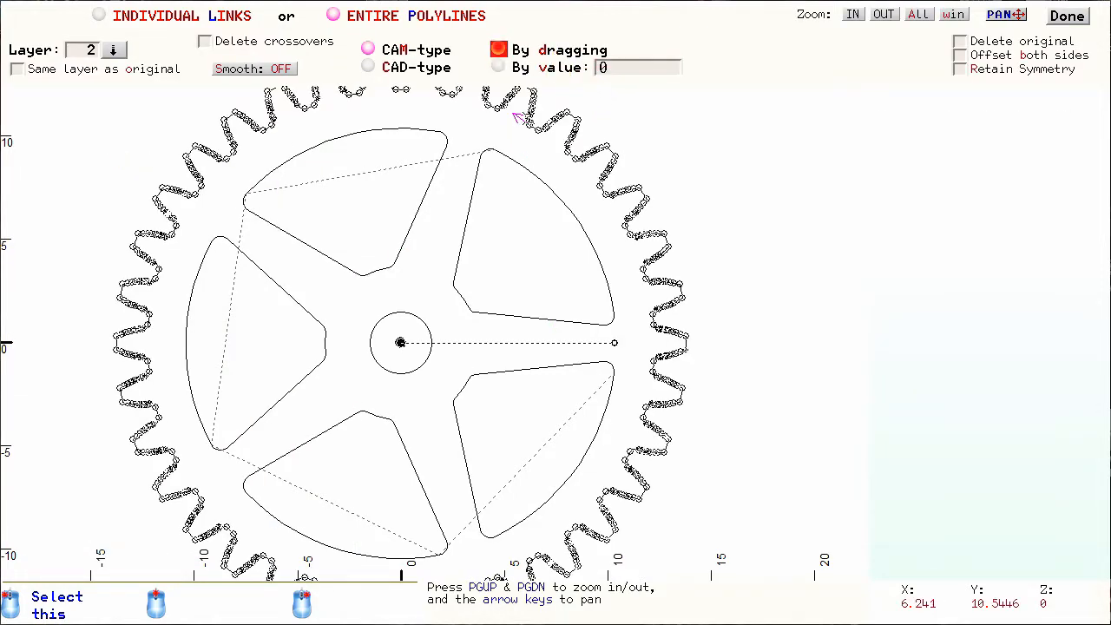
- Create a CAM-type offset of the spoke pattern, outward around the wedge openings by 0.4, and finish the Offset command
left_click(549, 67)
left_click(560, 52)
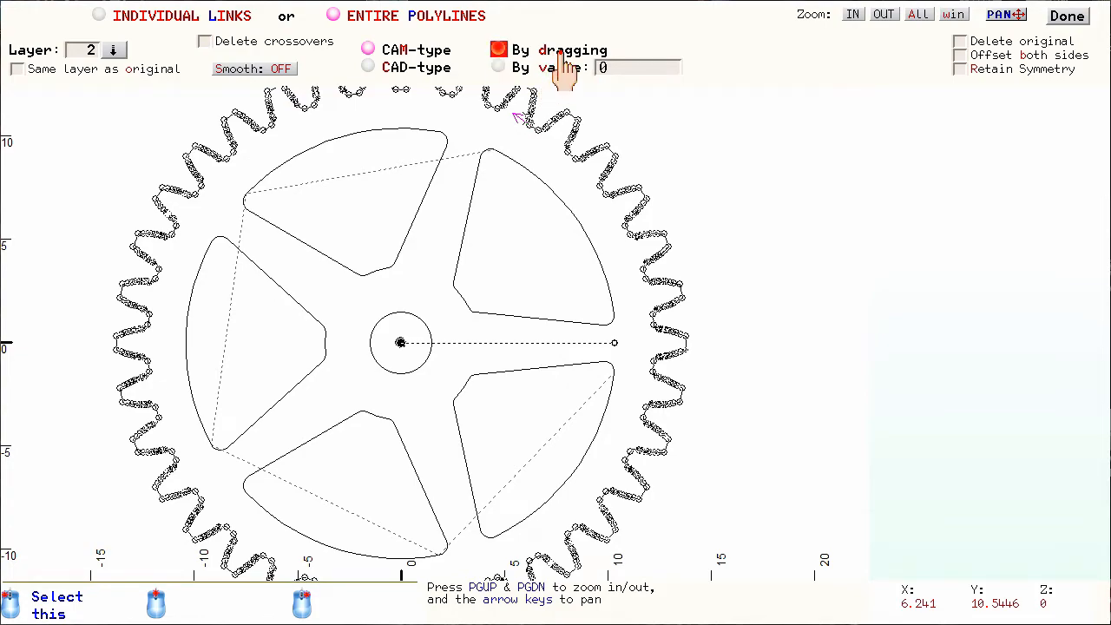
left_click(515, 115)
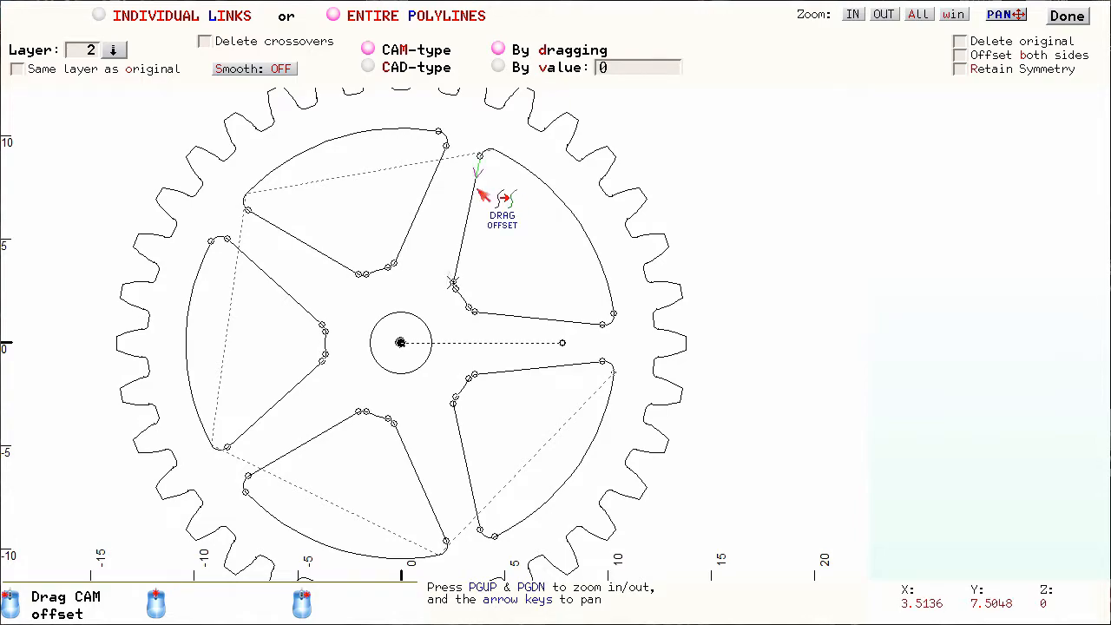
left_click(480, 192)
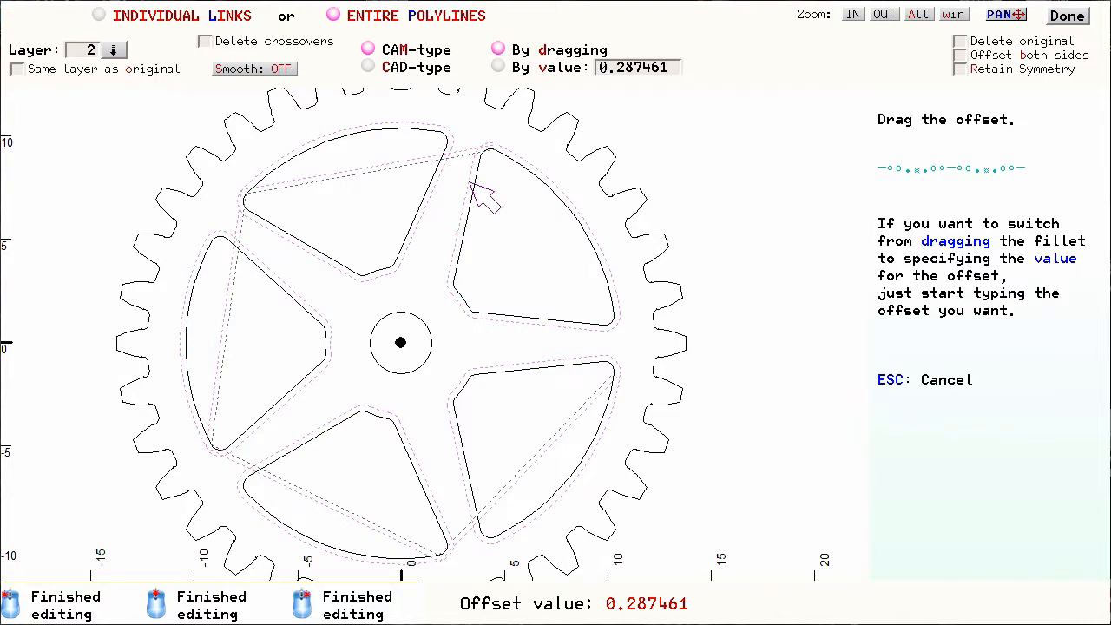
scroll(476, 187, "up", 2)
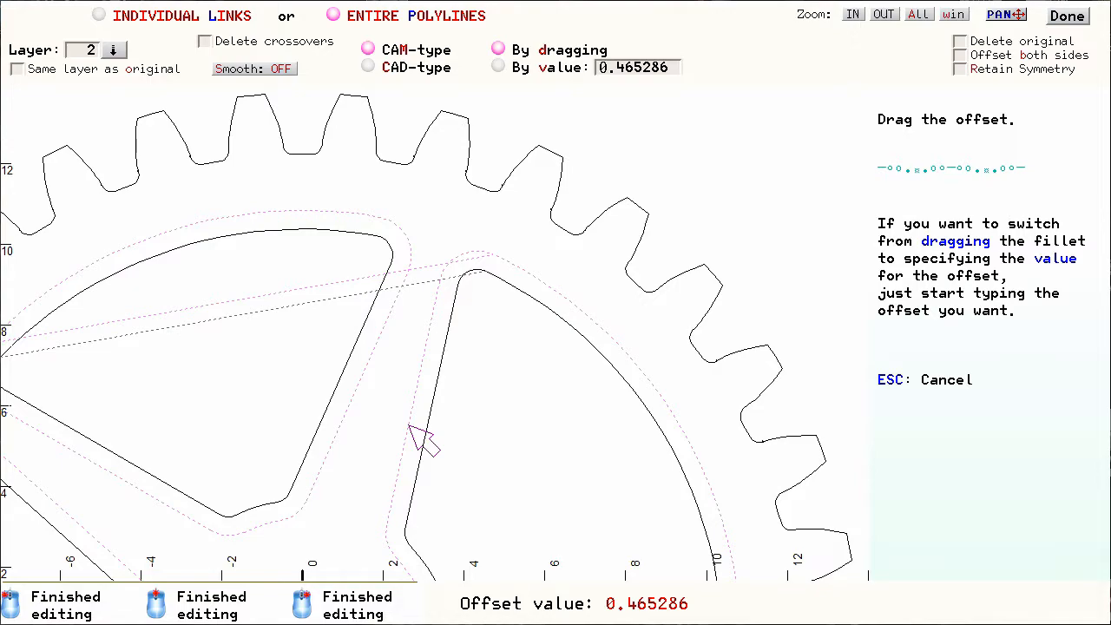
type(".")
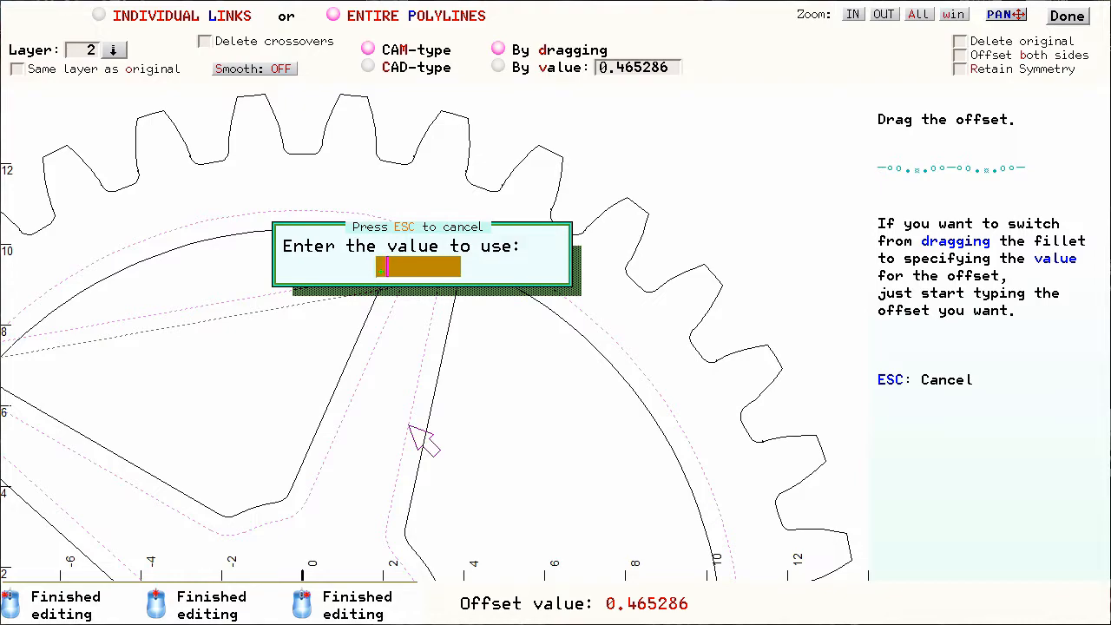
type("4")
key("Return")
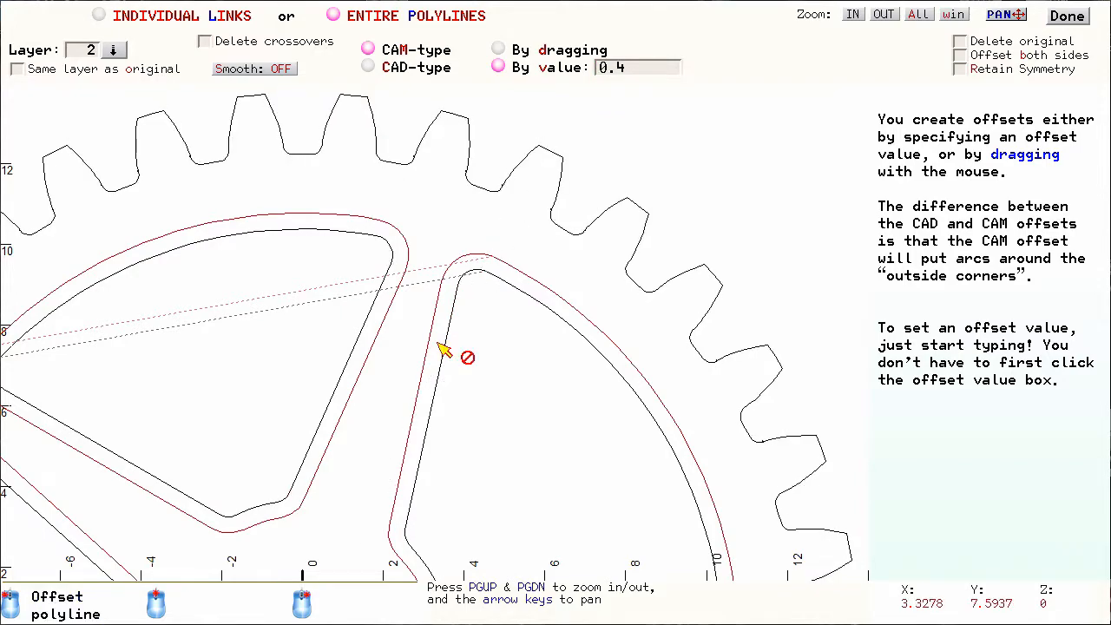
left_click(1066, 16)
scroll(446, 342, "down", 2)
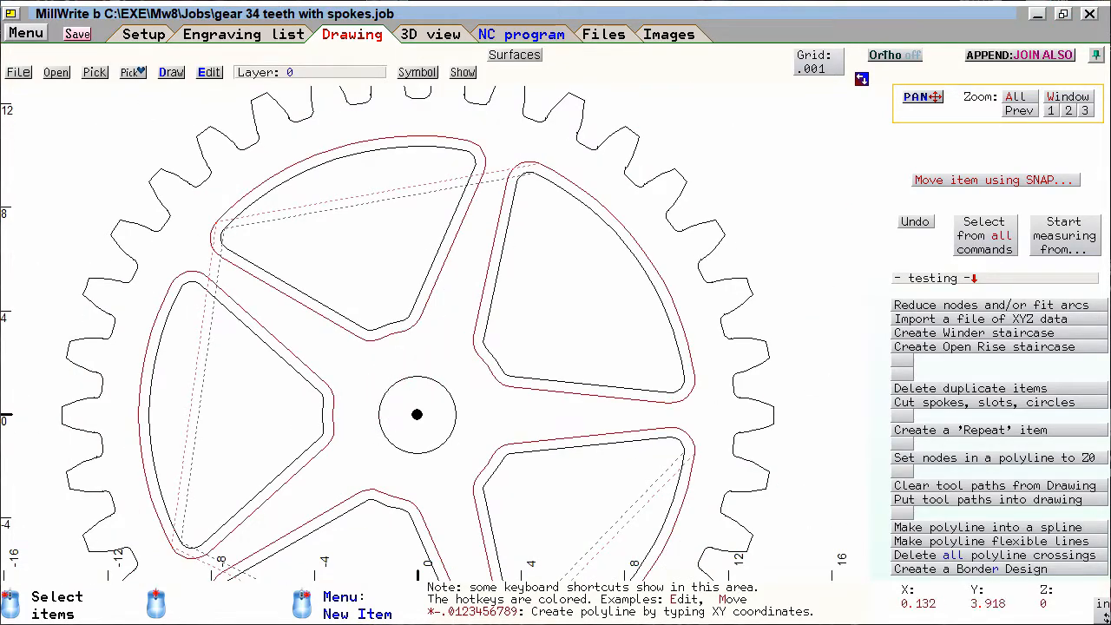
- Make the "Offset of spokes" layer the active drawing layer
left_click(430, 299)
left_click(439, 345)
left_click(471, 286)
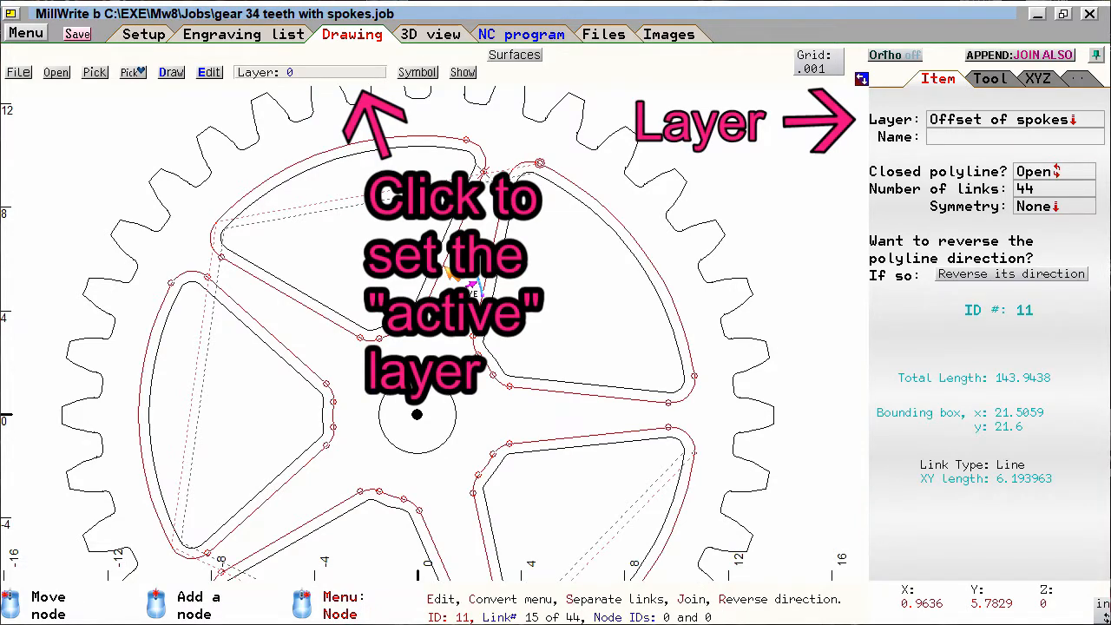
left_click(299, 76)
left_click(306, 136)
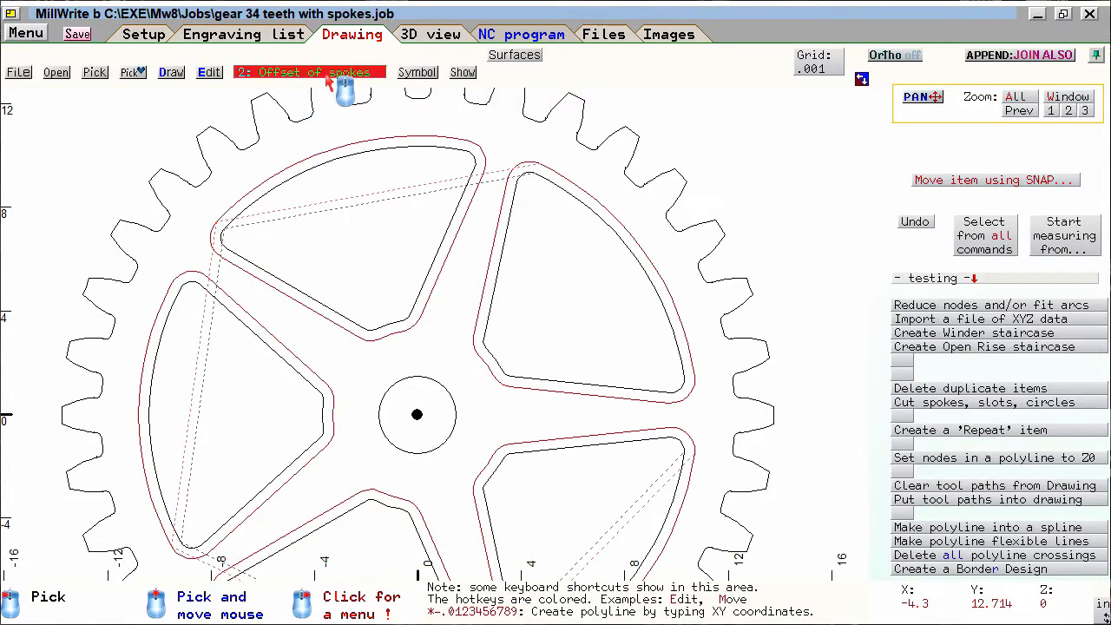
- Draw a circle centred on the gear centre with a radius of about 11.4, between the spoke outlines and the teeth
right_click(362, 249)
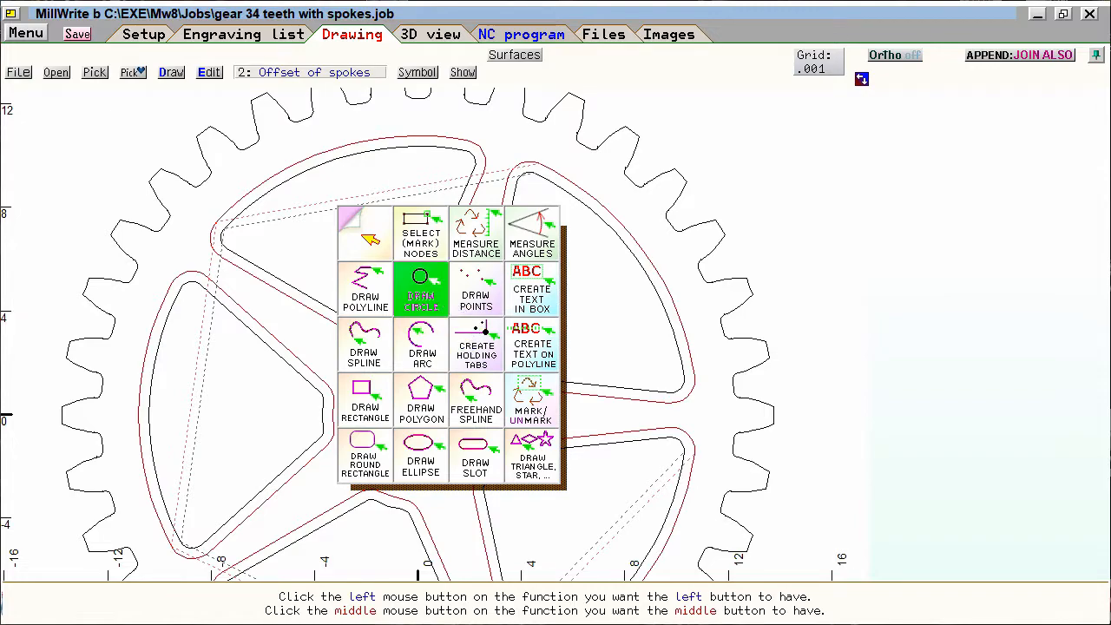
left_click(439, 297)
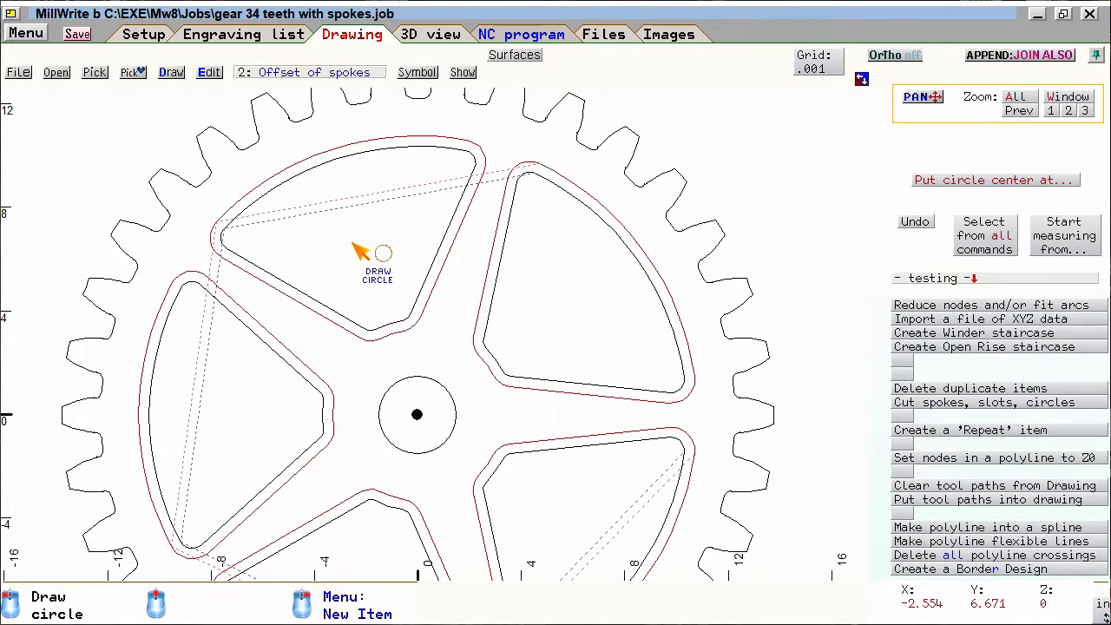
left_click(424, 415)
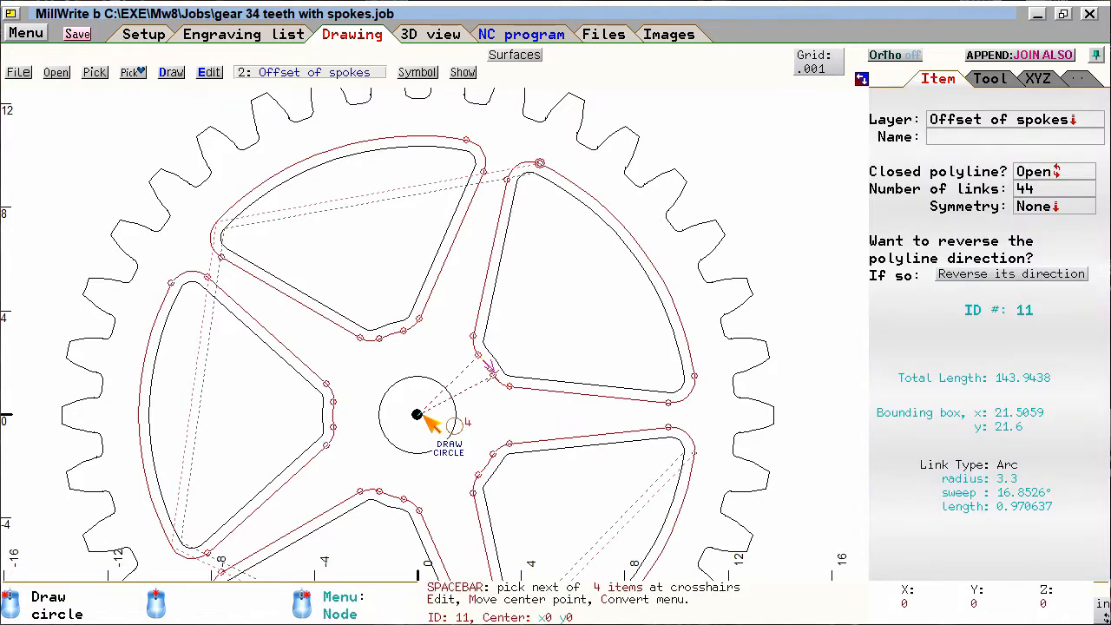
left_click(424, 417)
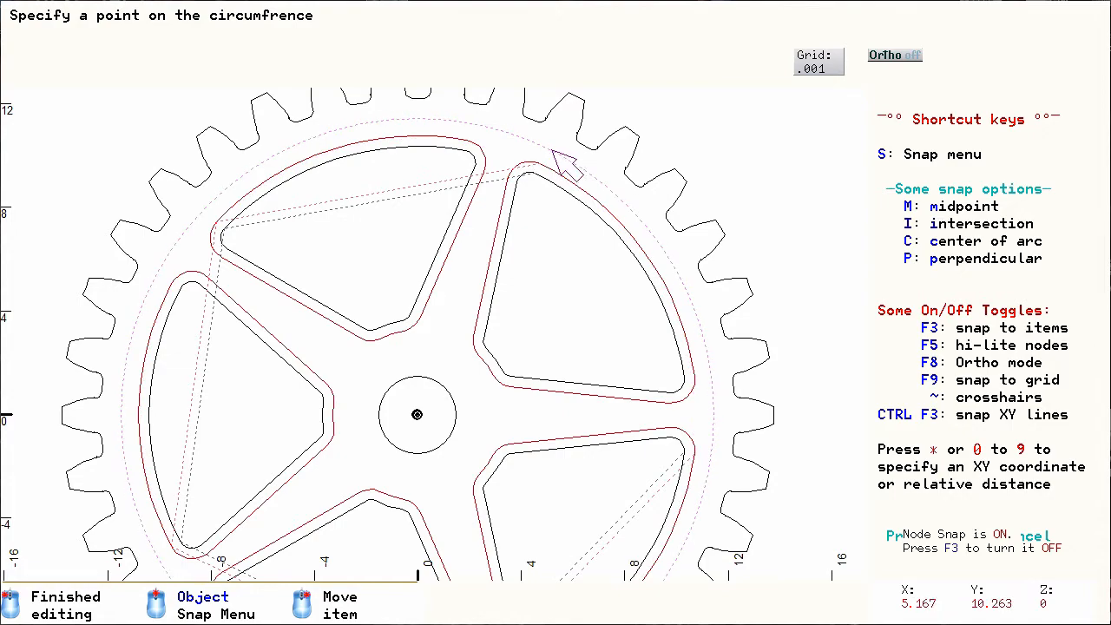
scroll(523, 143, "up", 1)
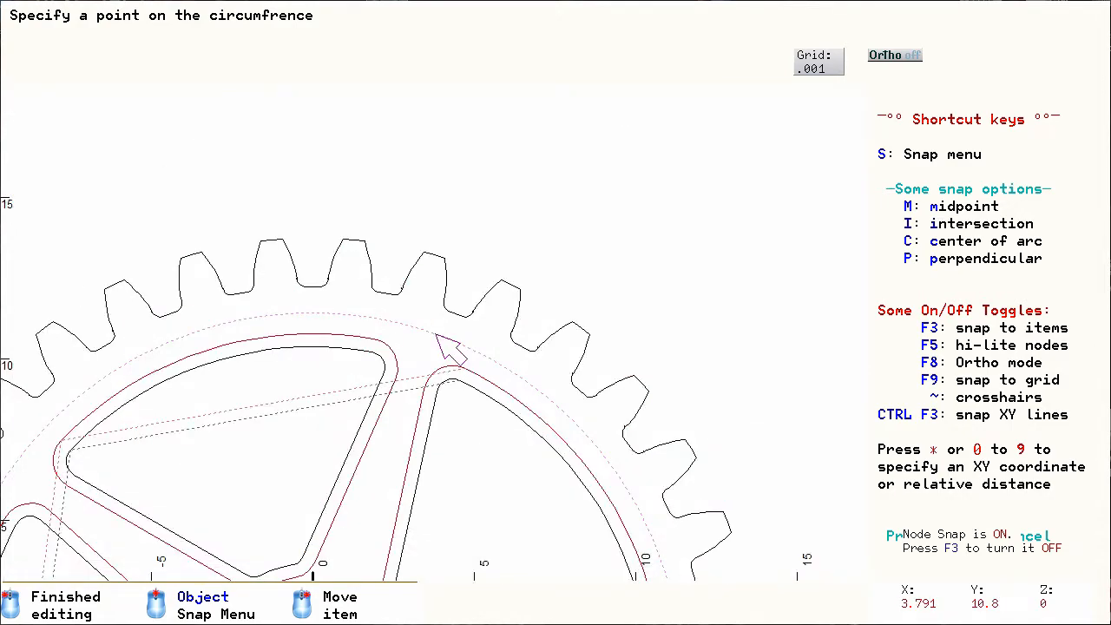
scroll(436, 335, "up", 1)
left_click(437, 335)
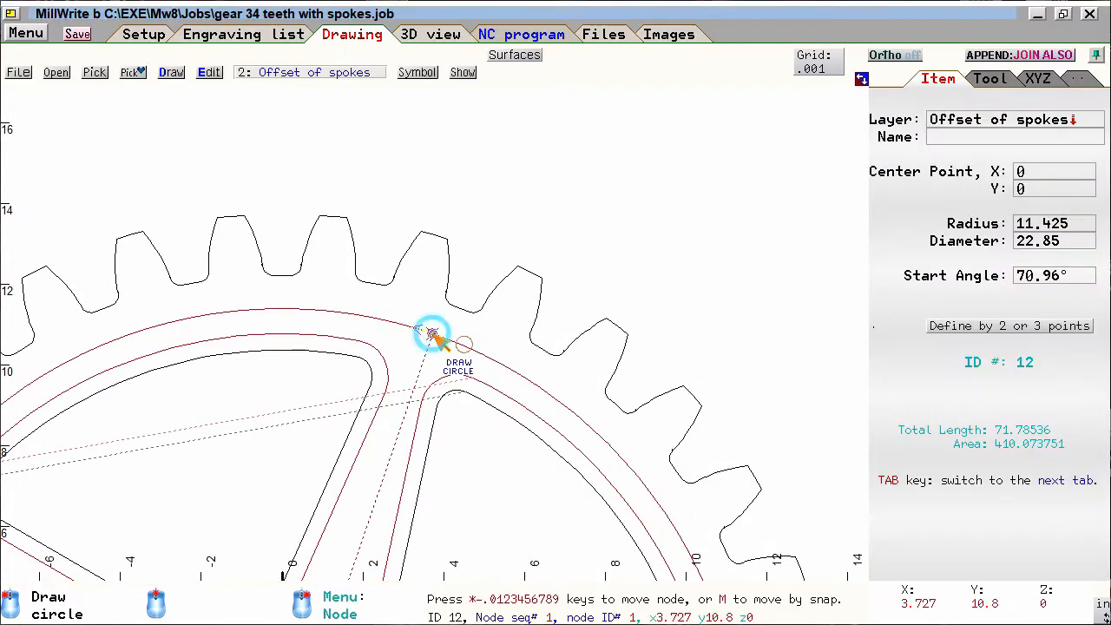
- Draw a circle of about 2.3 radius around the hub, centred on the gear centre
scroll(446, 339, "down", 3)
scroll(442, 343, "up", 4)
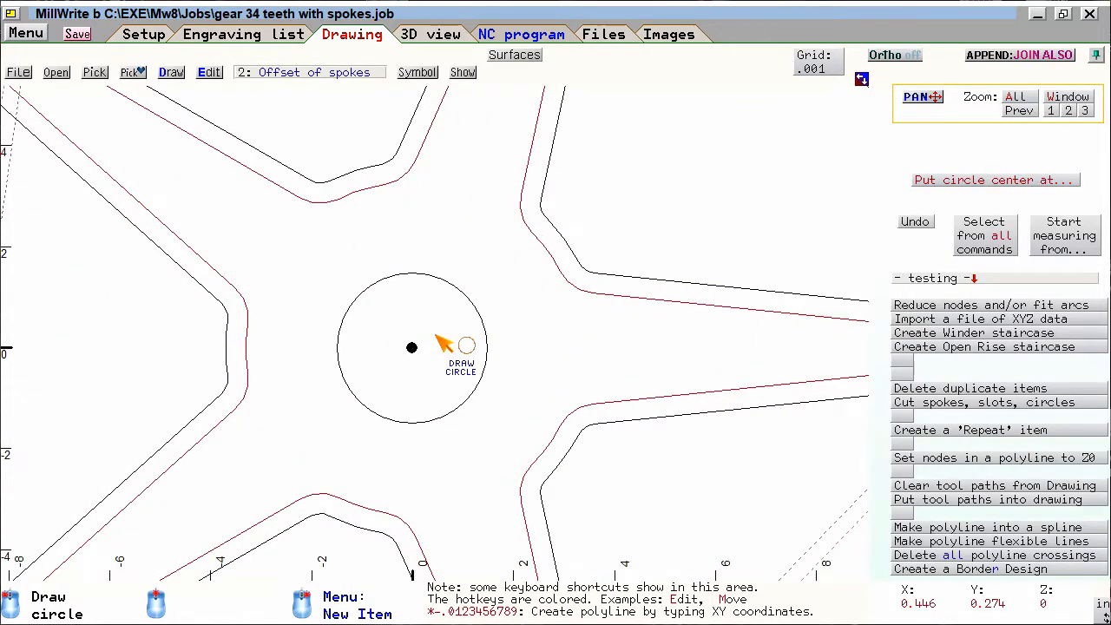
scroll(443, 344, "up", 1)
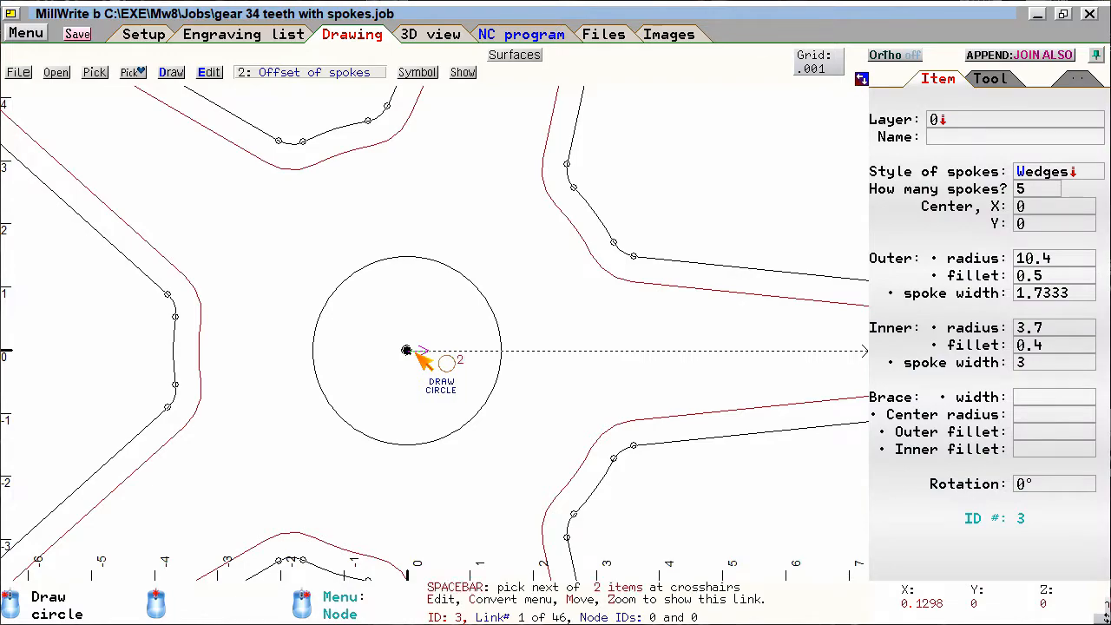
key("space")
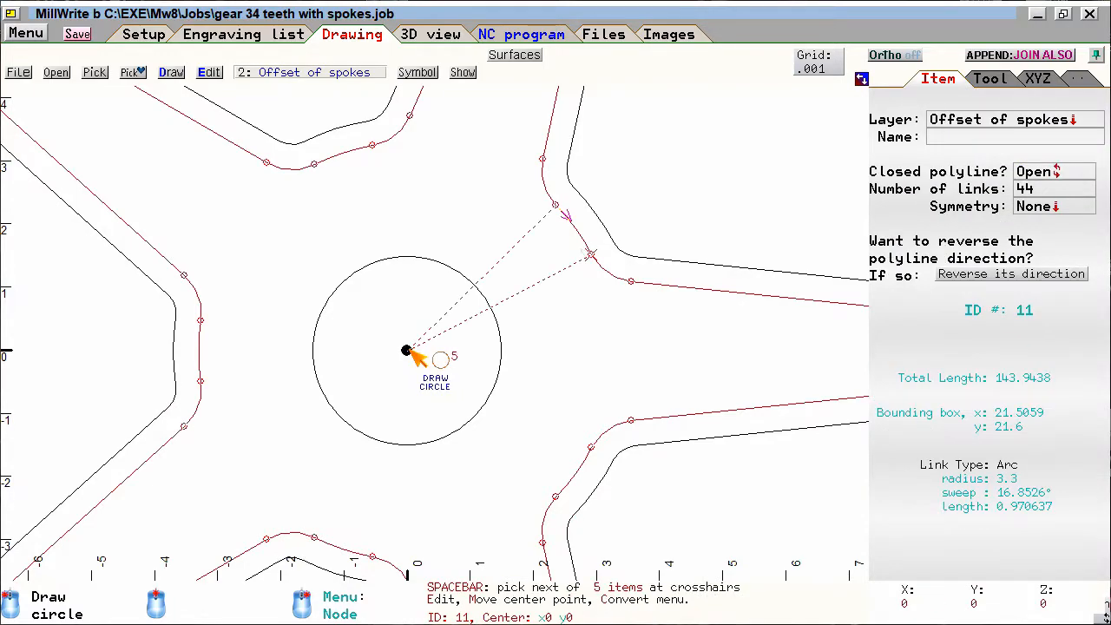
left_click(406, 350)
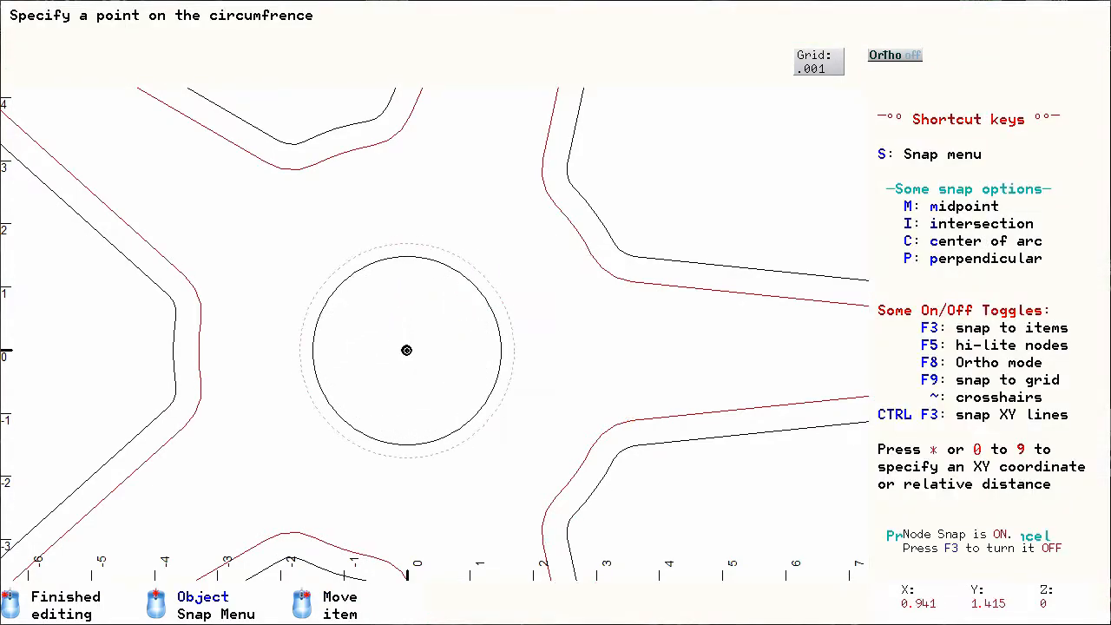
left_click(488, 231)
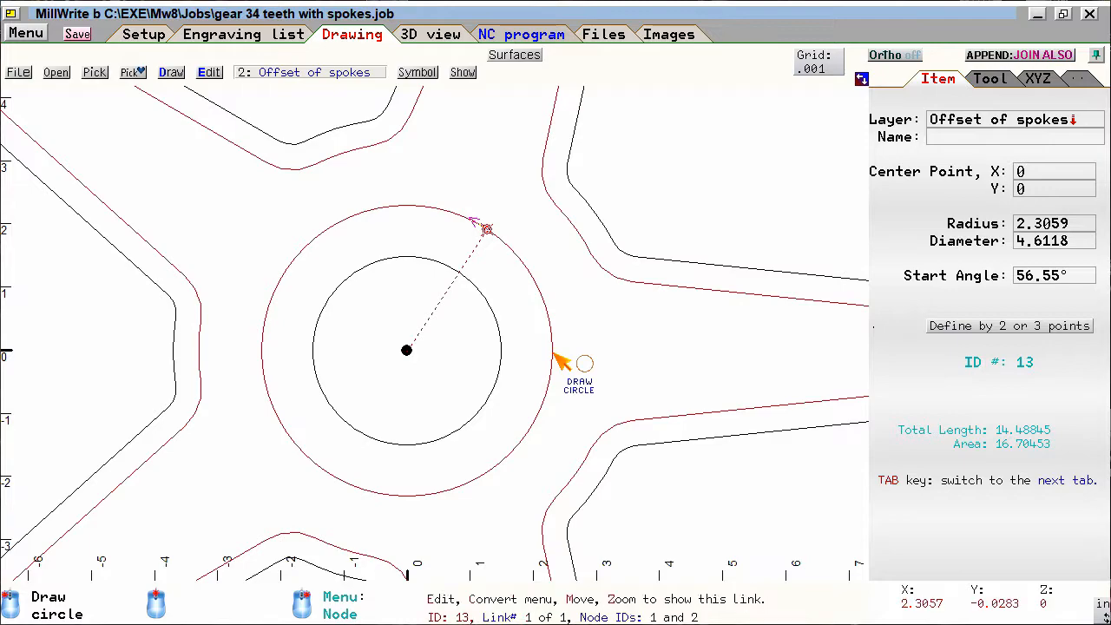
- Turn off layer 0 to hide the gear teeth, original spokes and hub hole
scroll(443, 342, "down", 1)
scroll(443, 342, "down", 2)
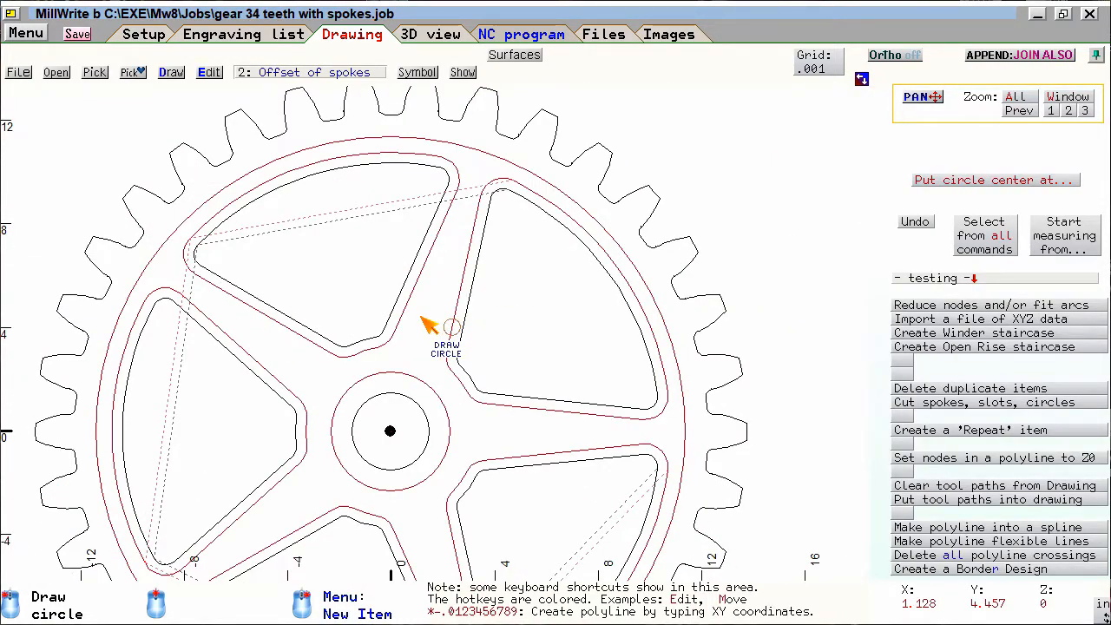
mouse_move(410, 269)
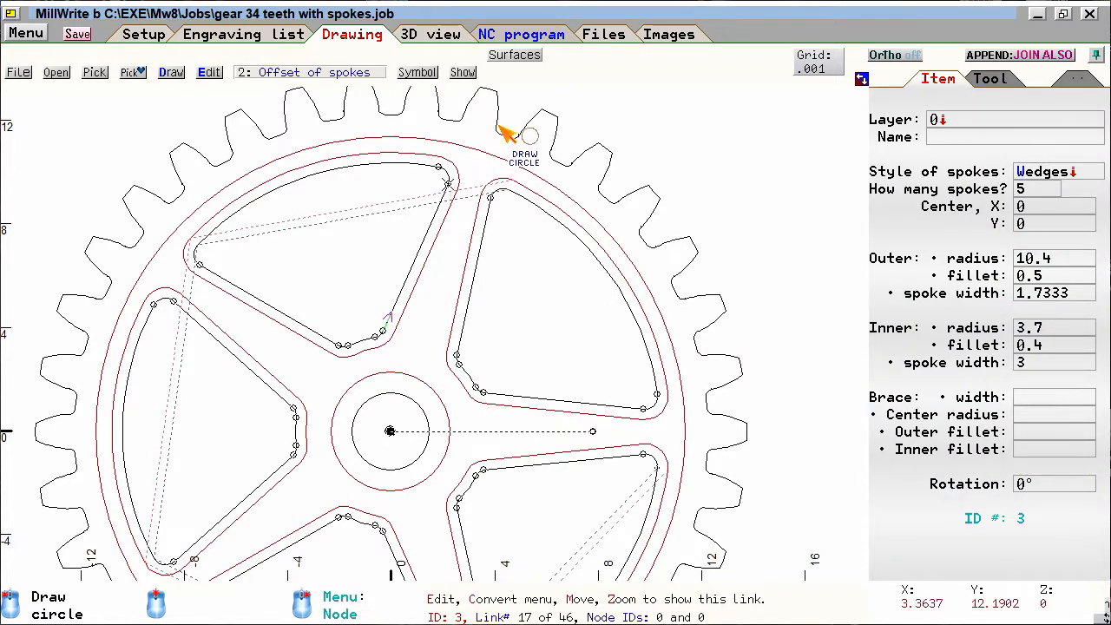
mouse_move(512, 126)
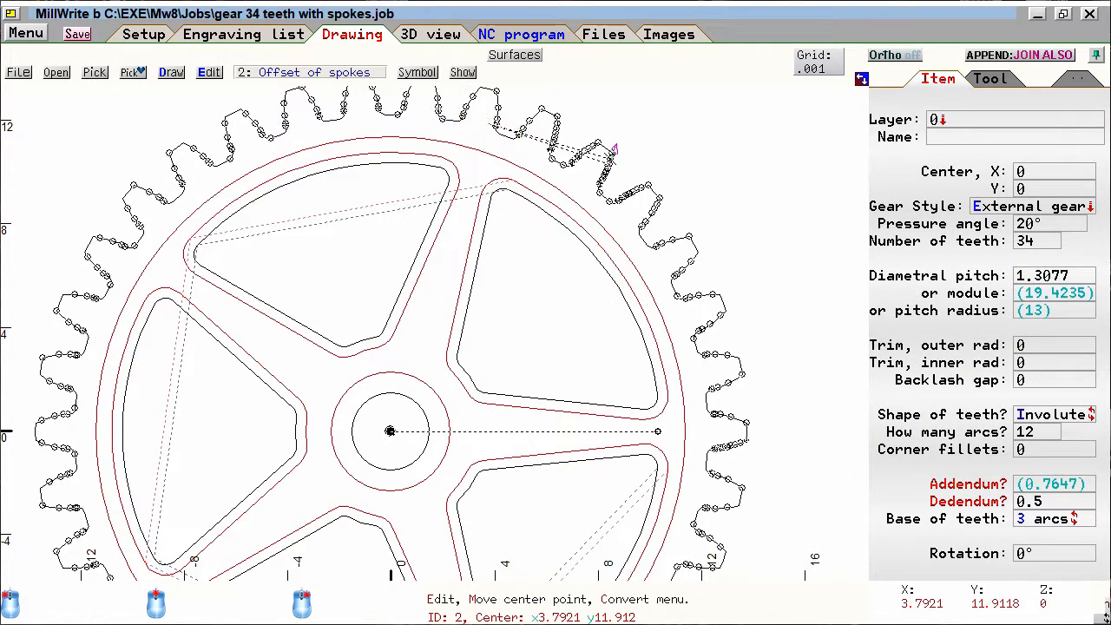
left_click(314, 74)
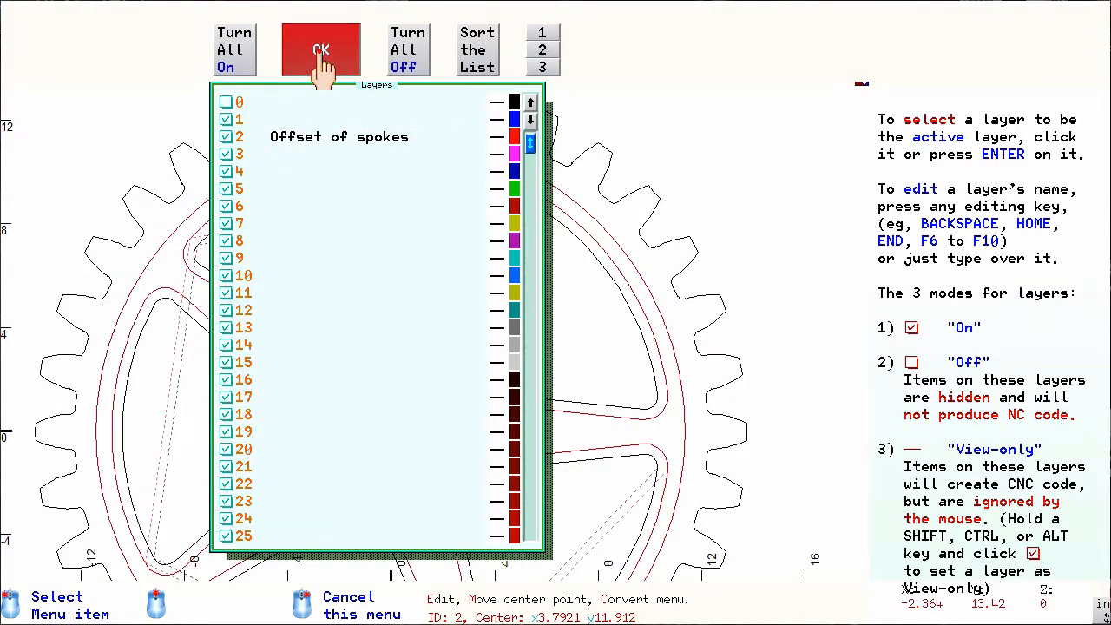
left_click(321, 52)
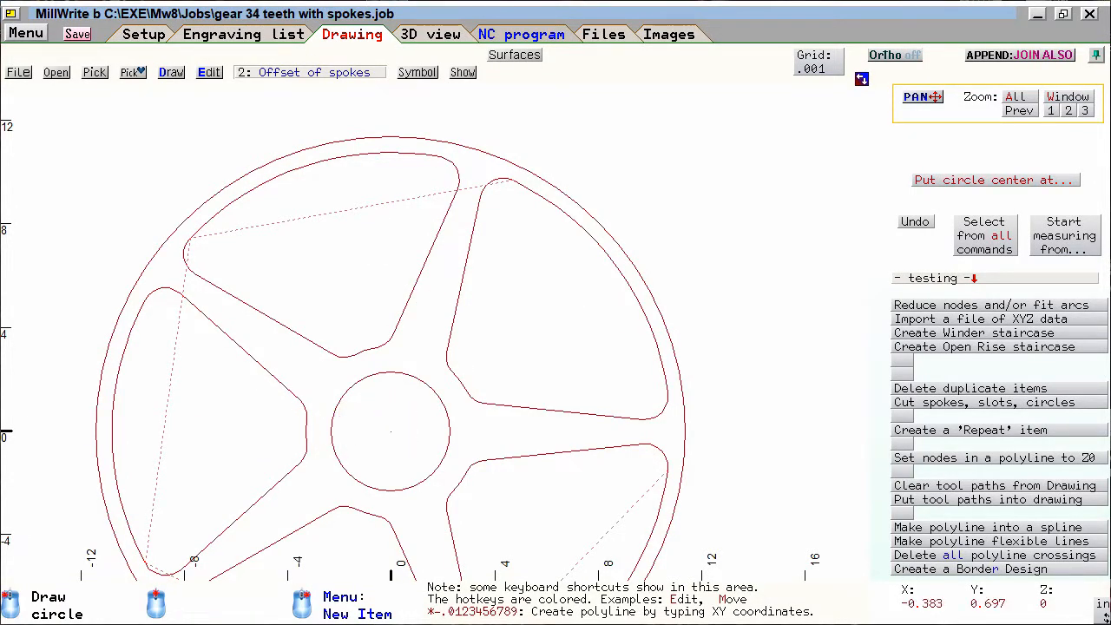
- Set the outer circle's machining usage to Pocket and choose the 1/4 flat as its finishing tool
left_click(379, 414)
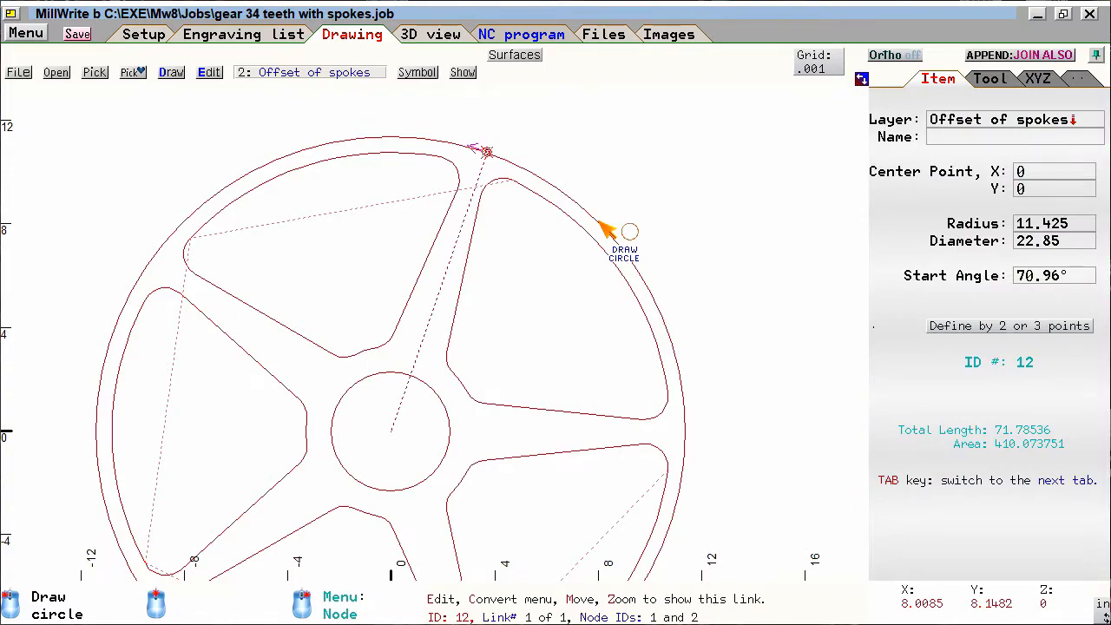
left_click(989, 79)
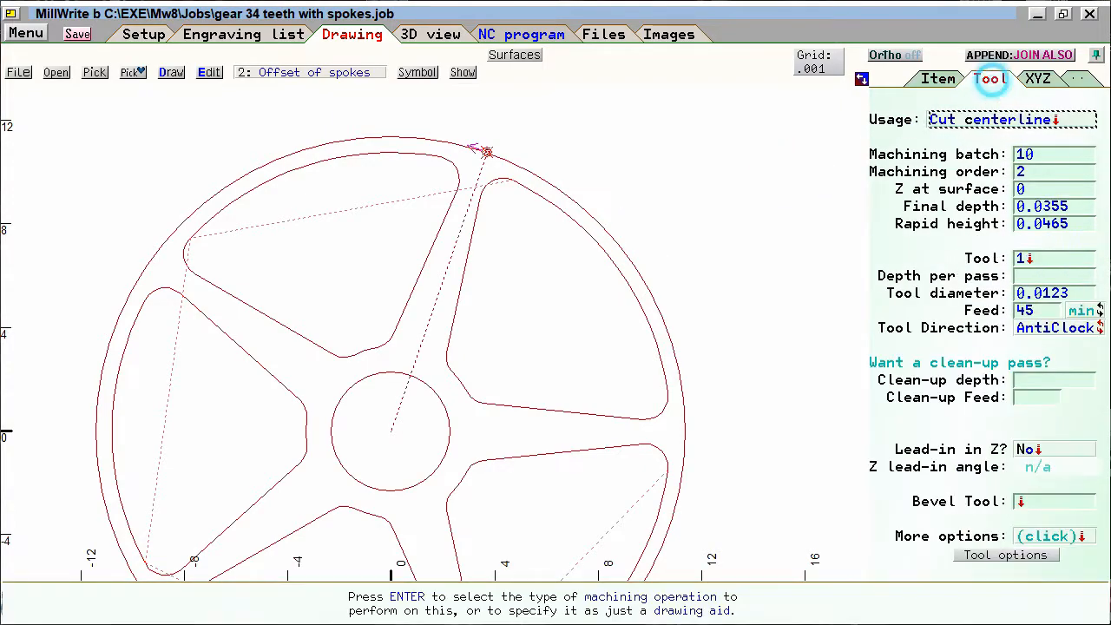
left_click(989, 120)
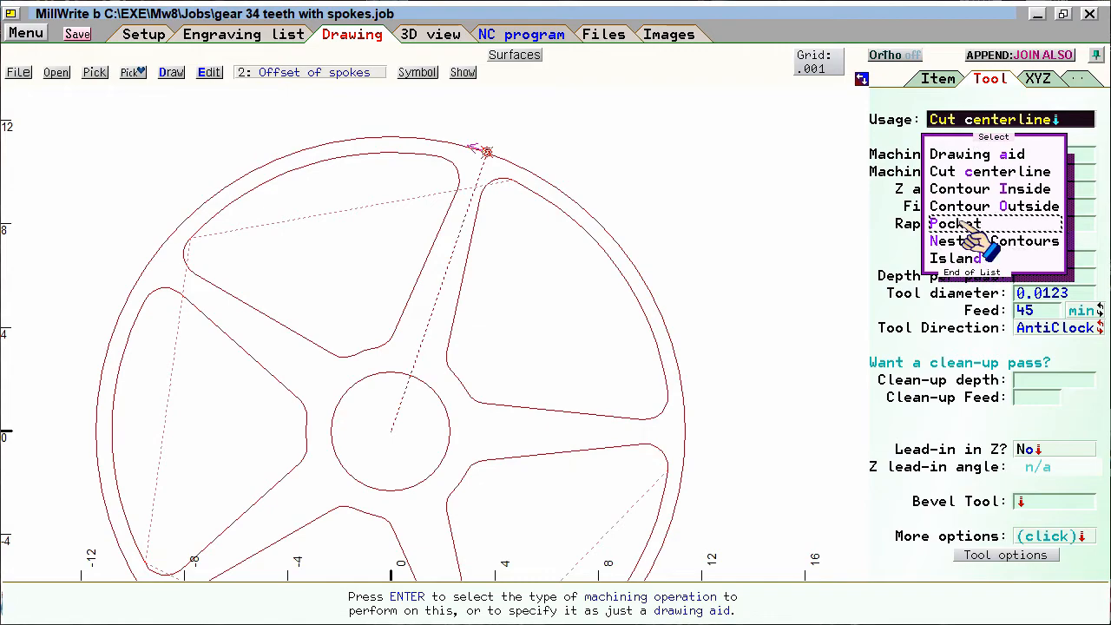
left_click(993, 223)
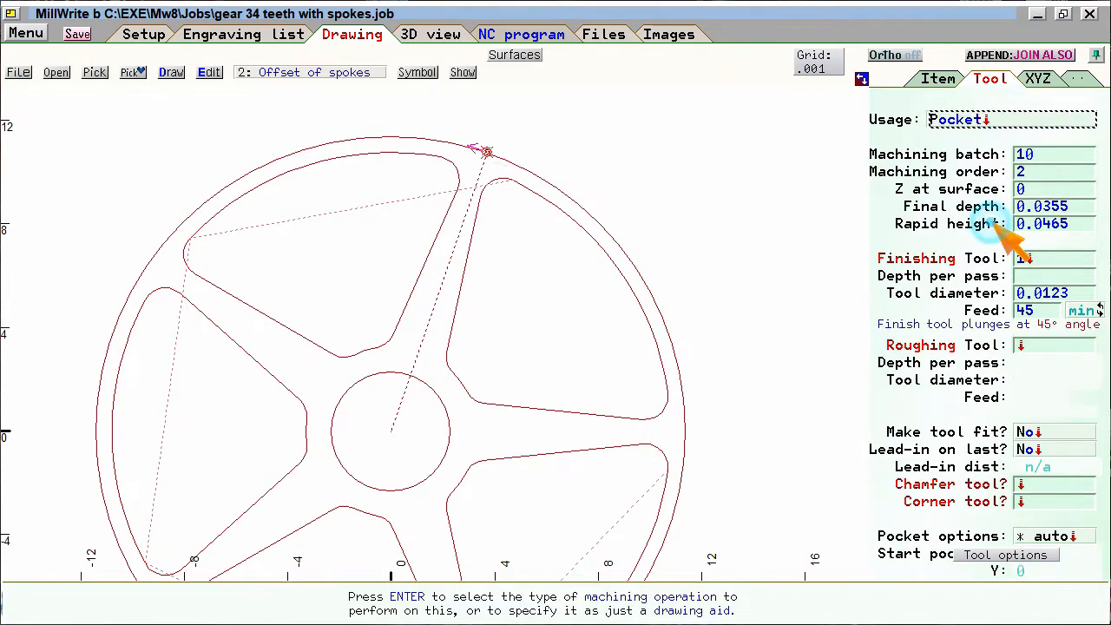
left_click(1028, 259)
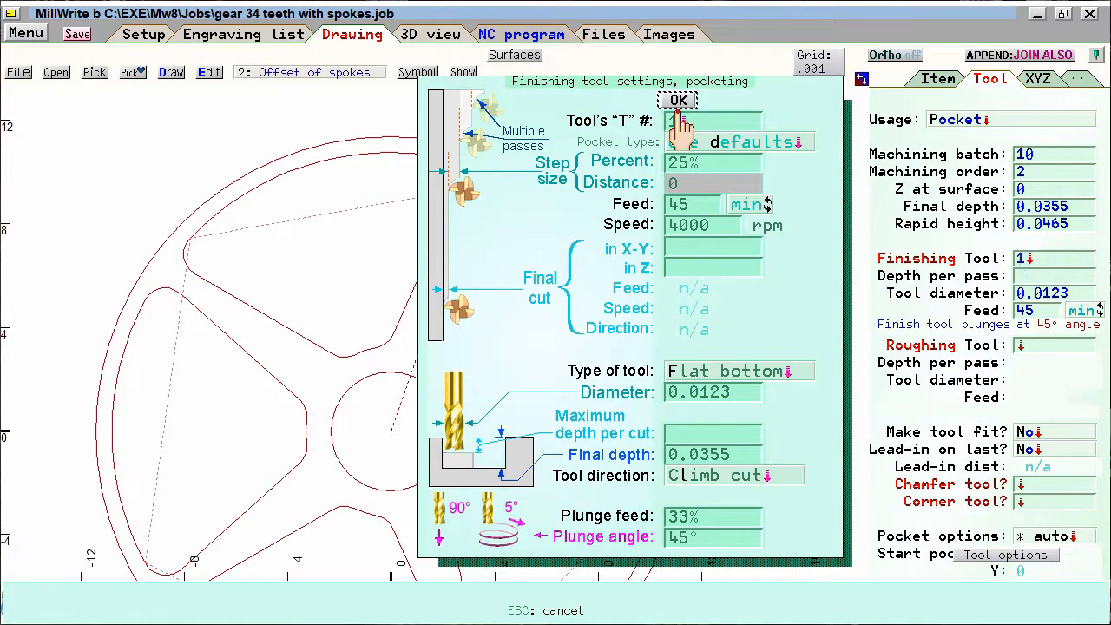
left_click(686, 124)
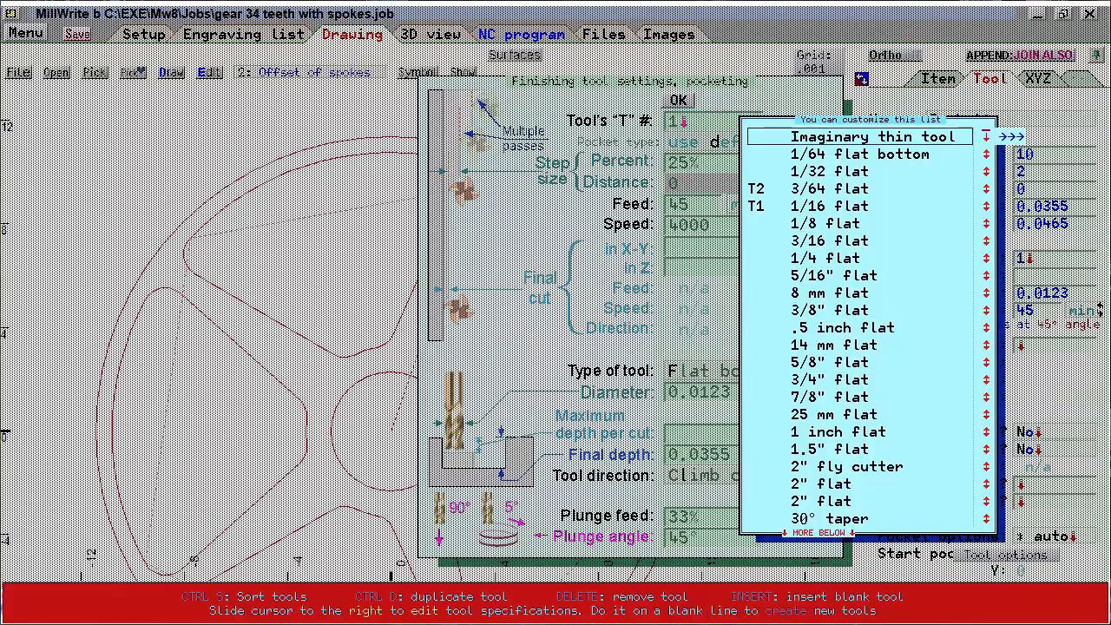
left_click(820, 259)
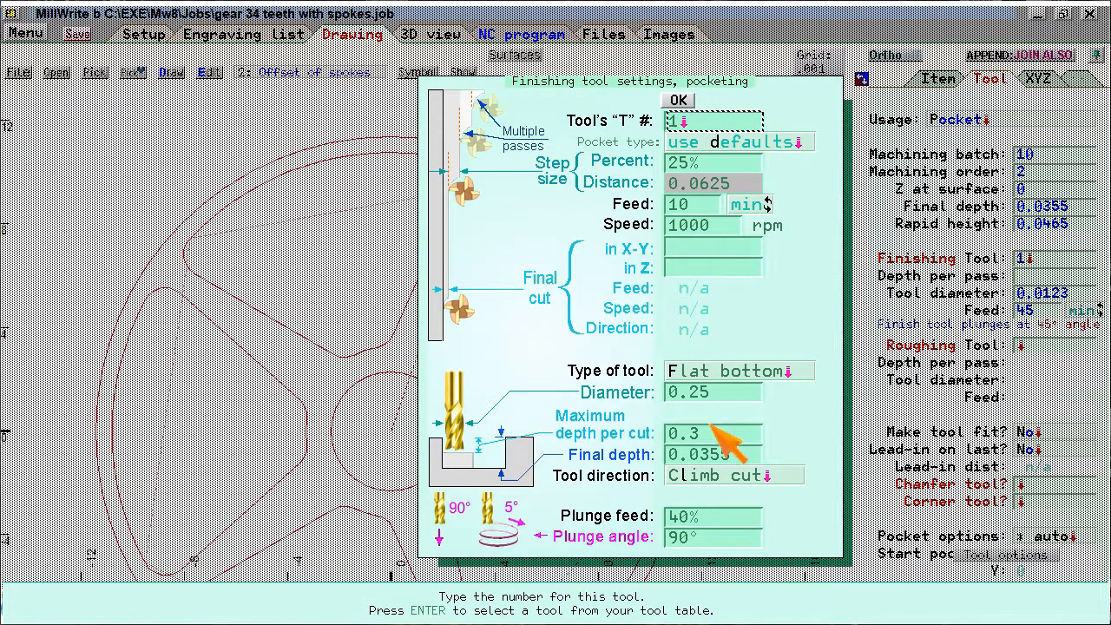
- Set the outer circle's pocket final depth to 0.06 and its machining batch to 5
left_click(625, 455)
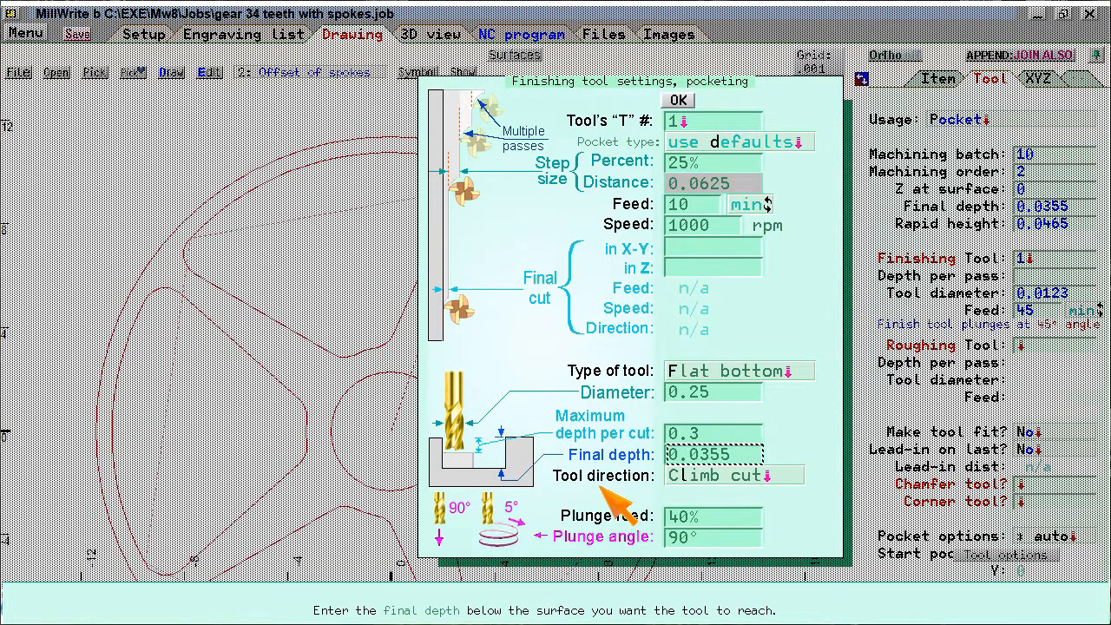
type(".06")
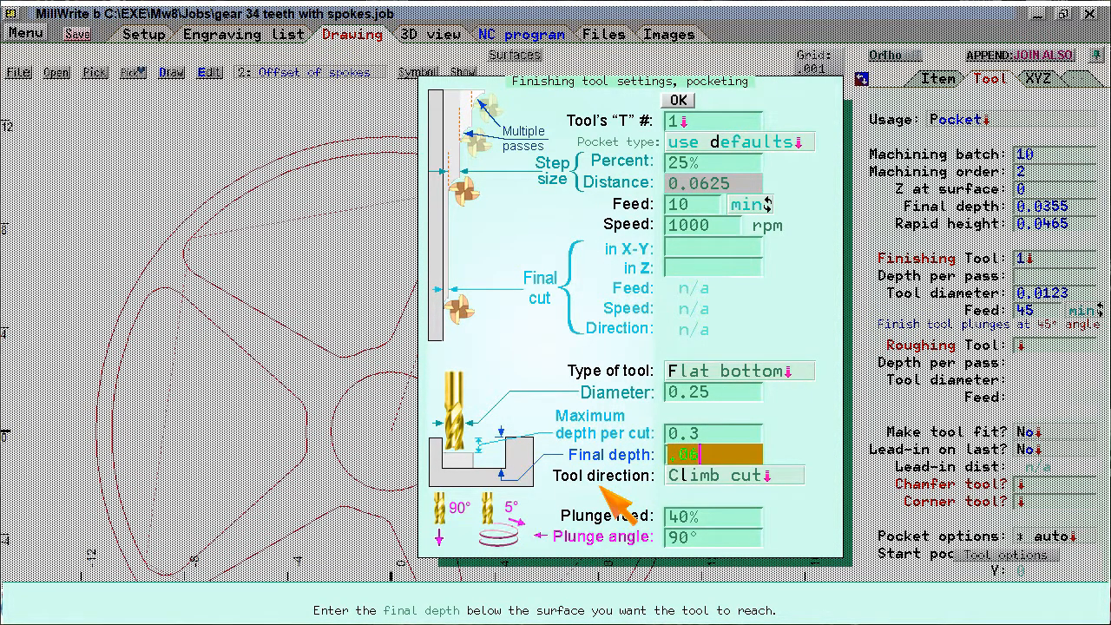
key("Return")
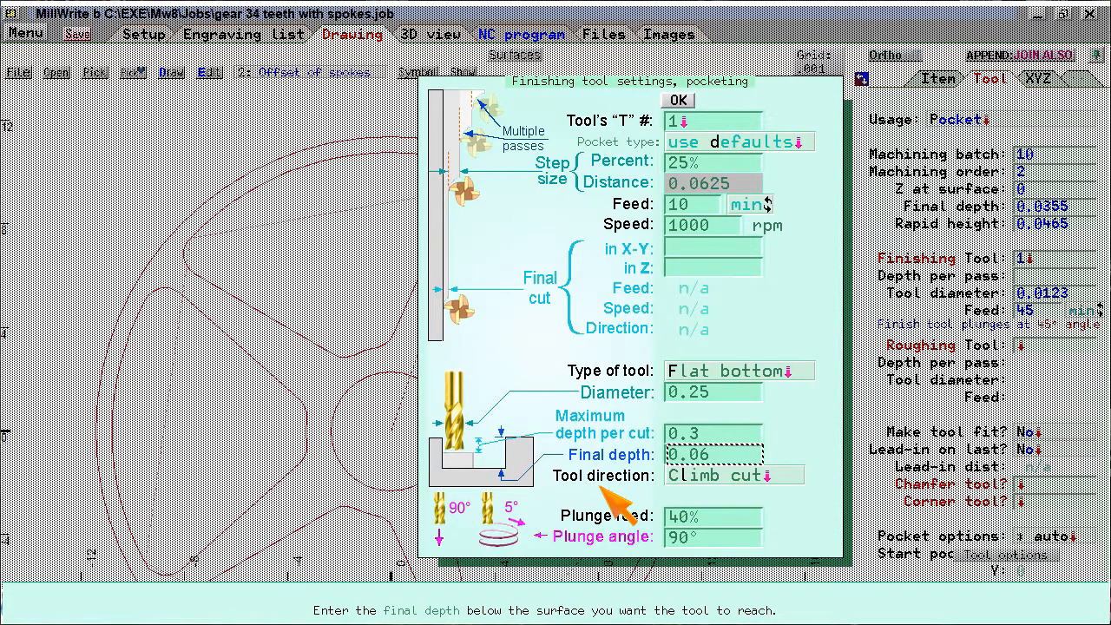
left_click(678, 102)
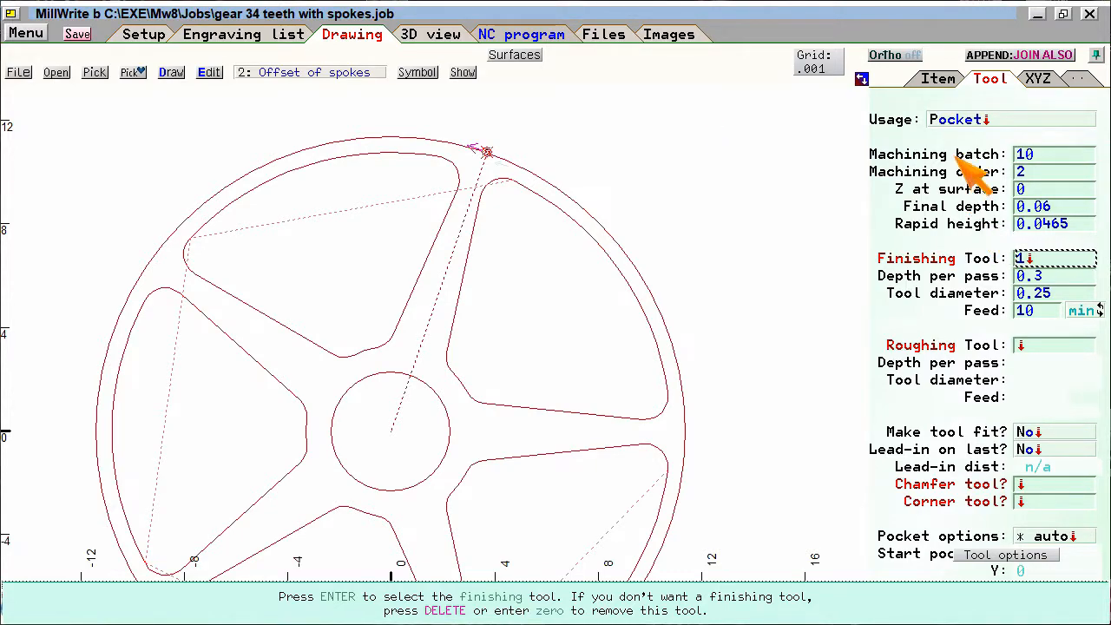
left_click(936, 143)
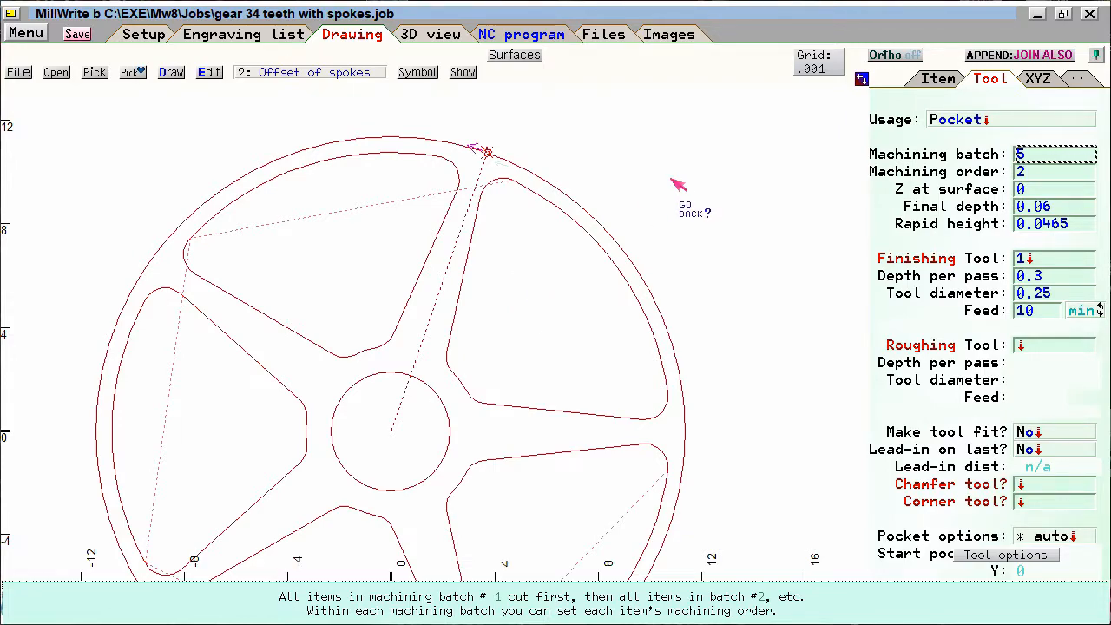
left_click(677, 185)
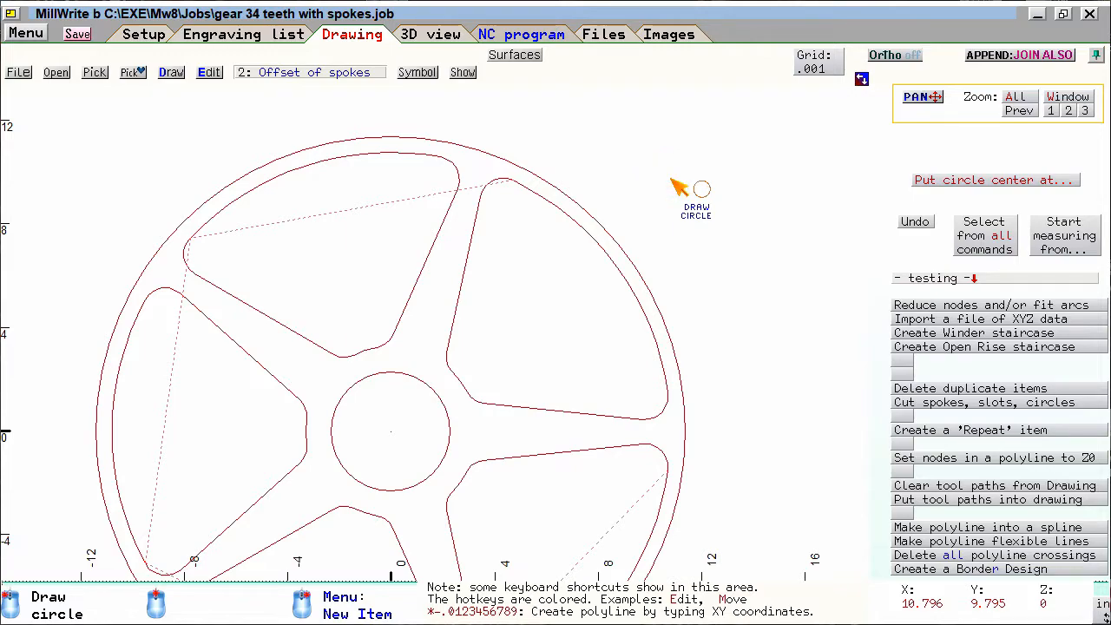
- Examine the tool settings, machining batch and machining order of the spoke offset and the circle around the hub
left_click(562, 214)
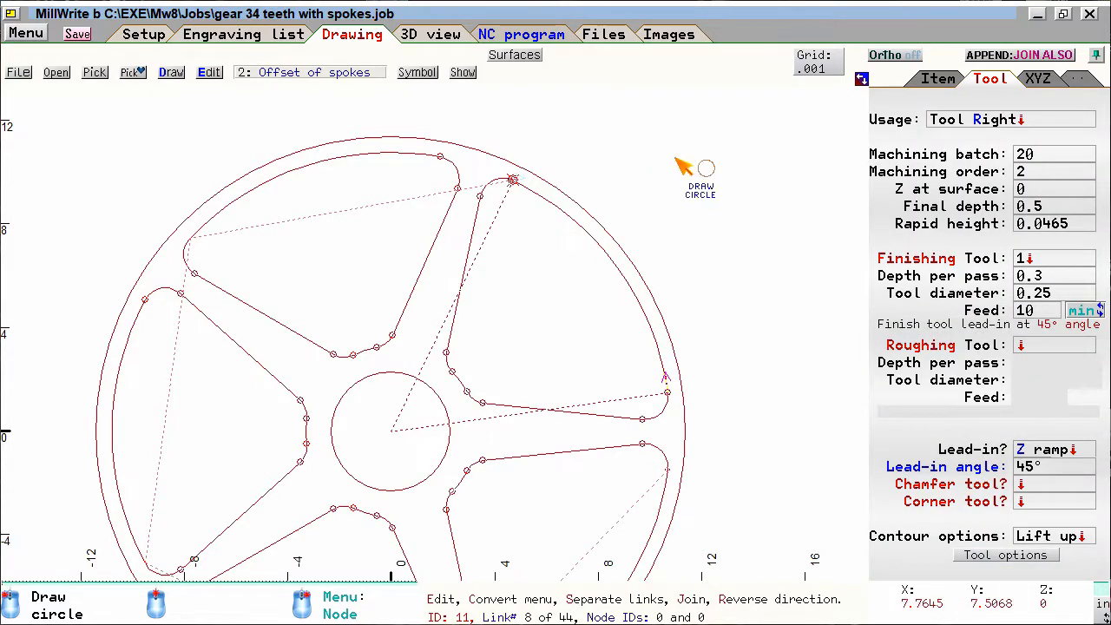
left_click(930, 170)
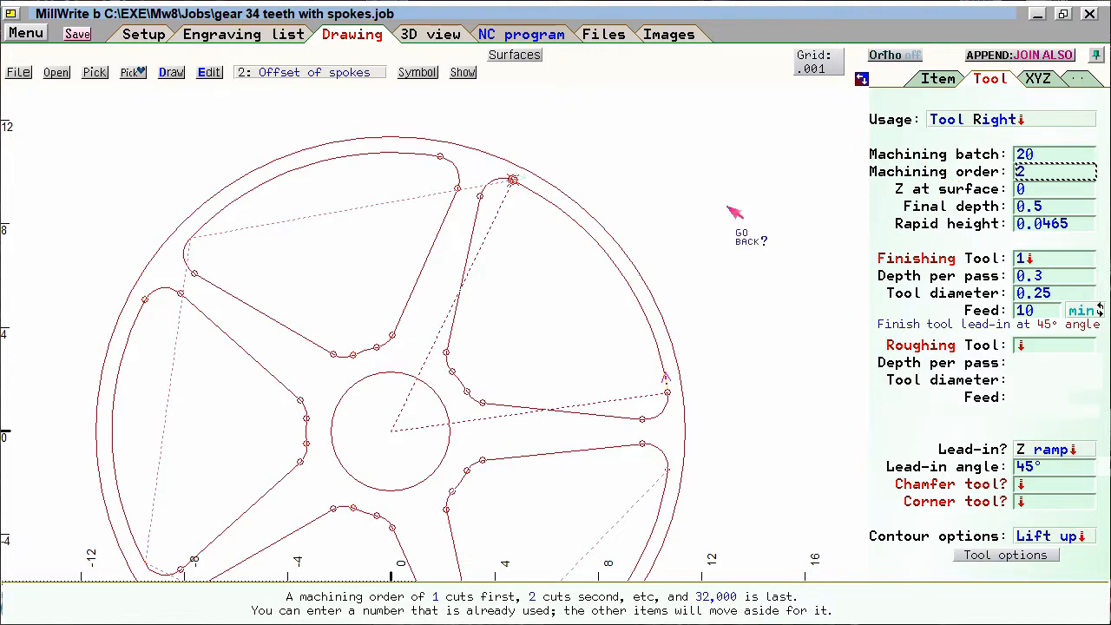
left_click(711, 223)
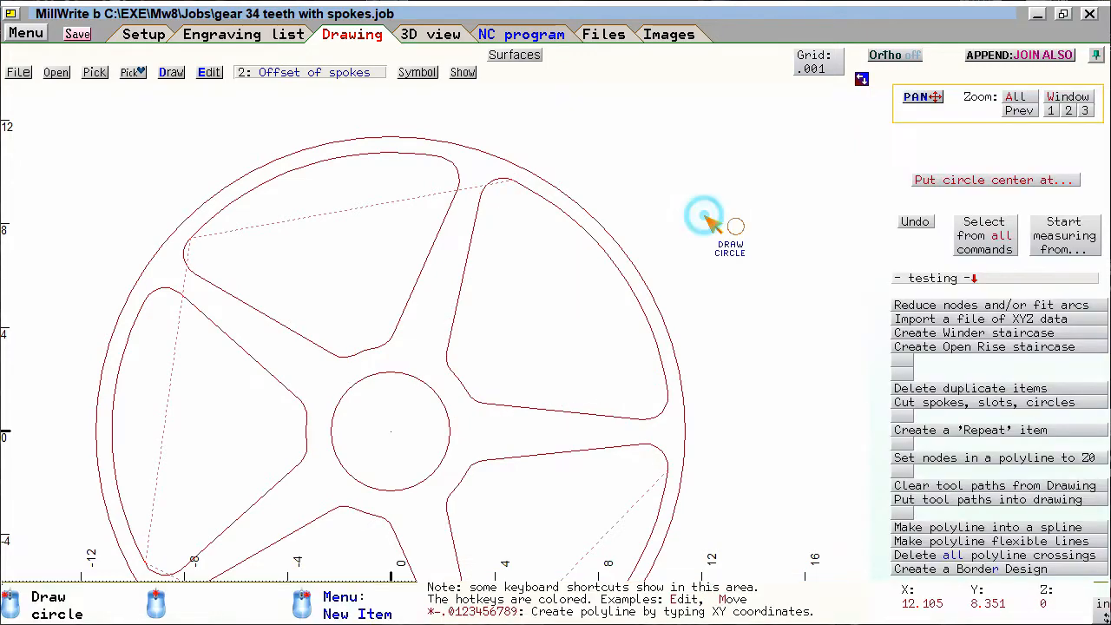
left_click(416, 377)
left_click(930, 176)
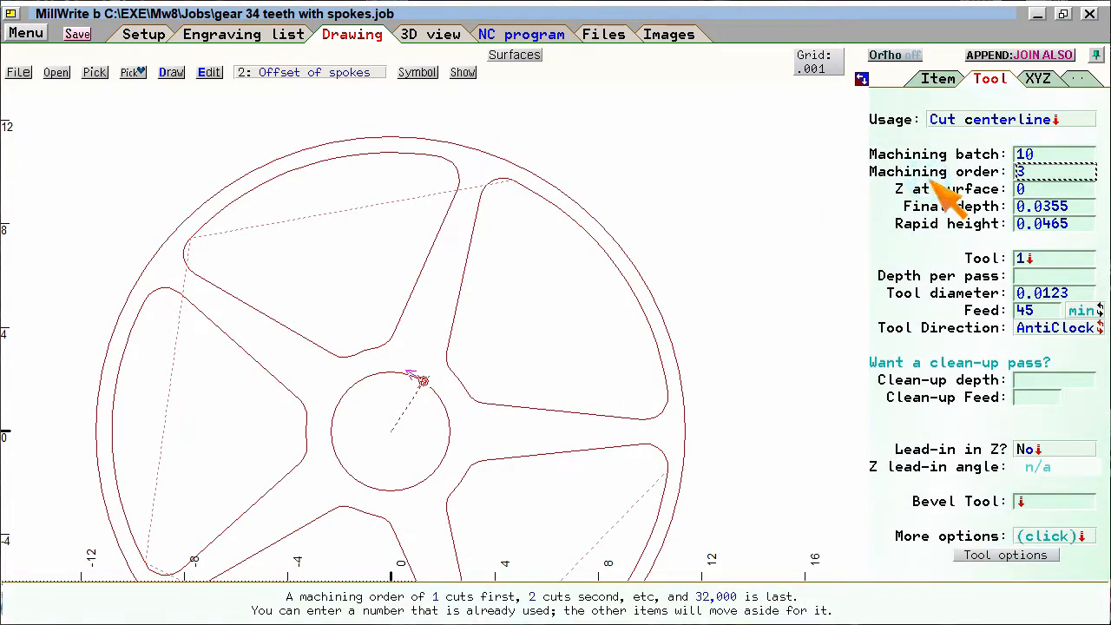
left_click(679, 233)
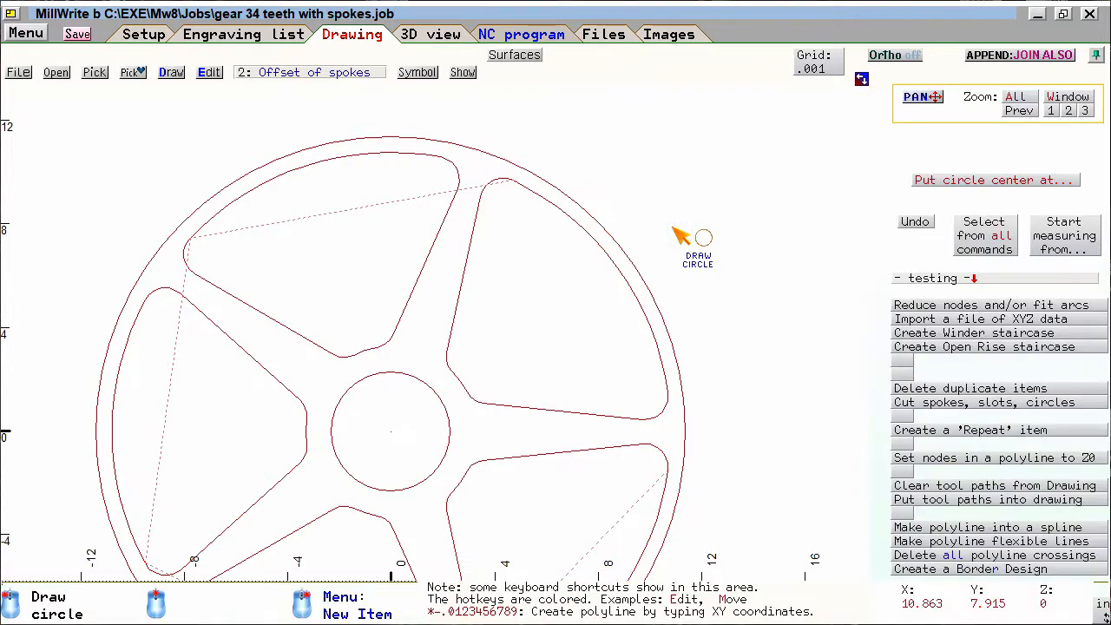
left_click(607, 257)
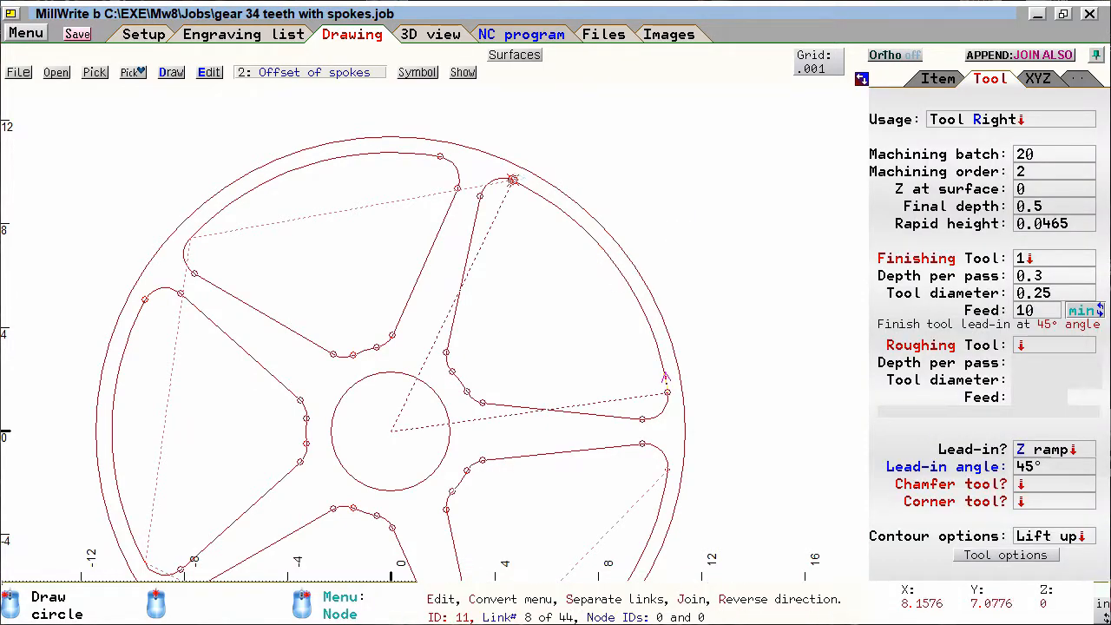
- Set the spoke offset's machining usage to Island and its machining batch to 5
left_click(620, 241)
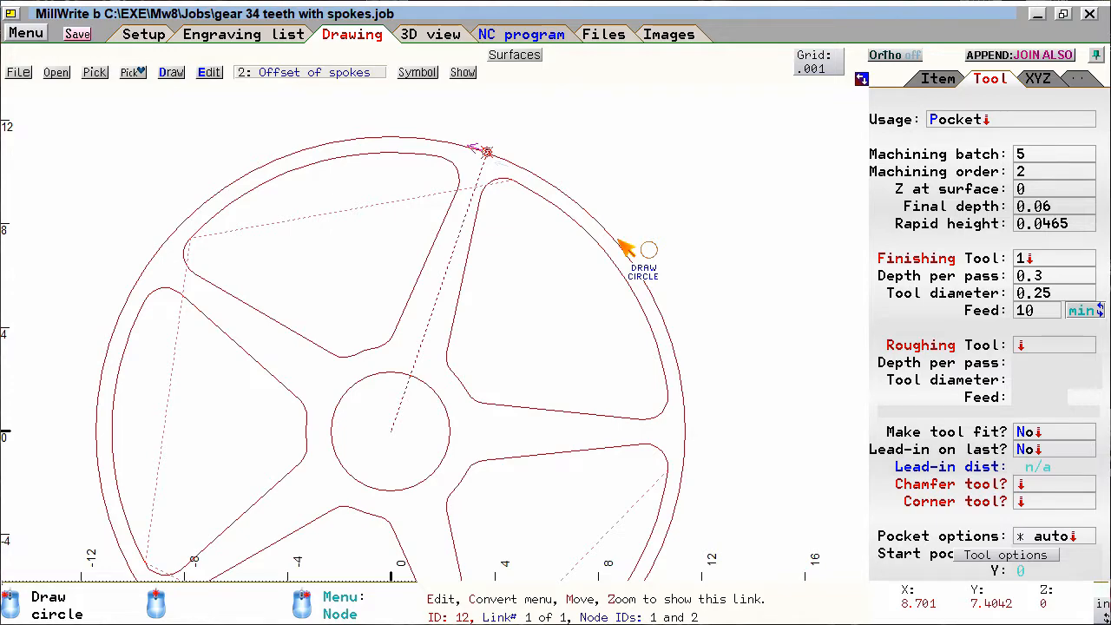
left_click(954, 171)
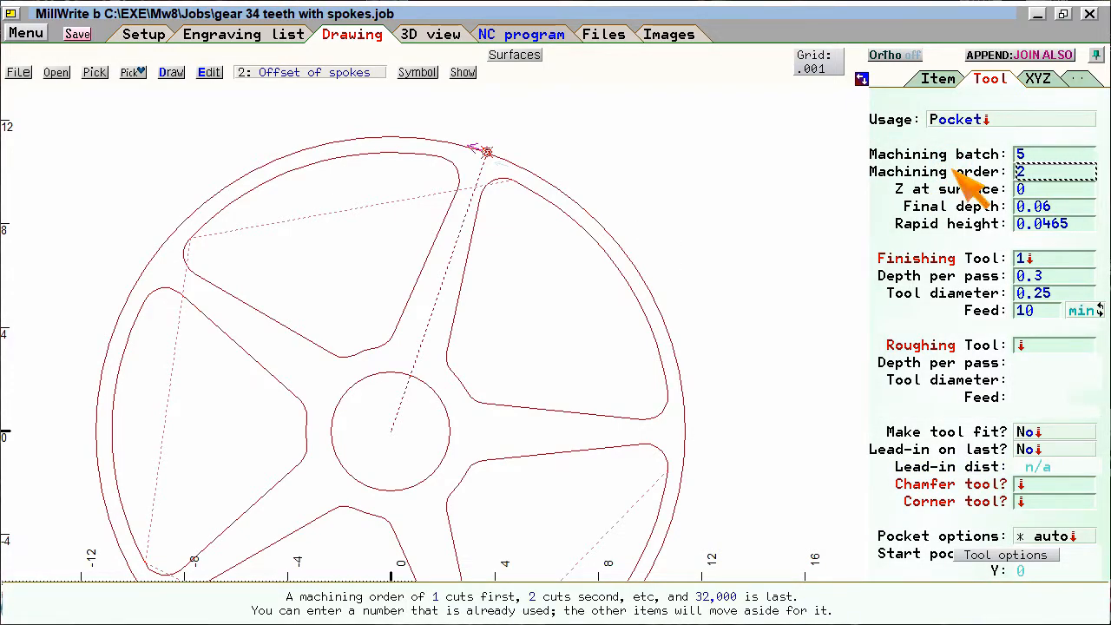
key("shift")
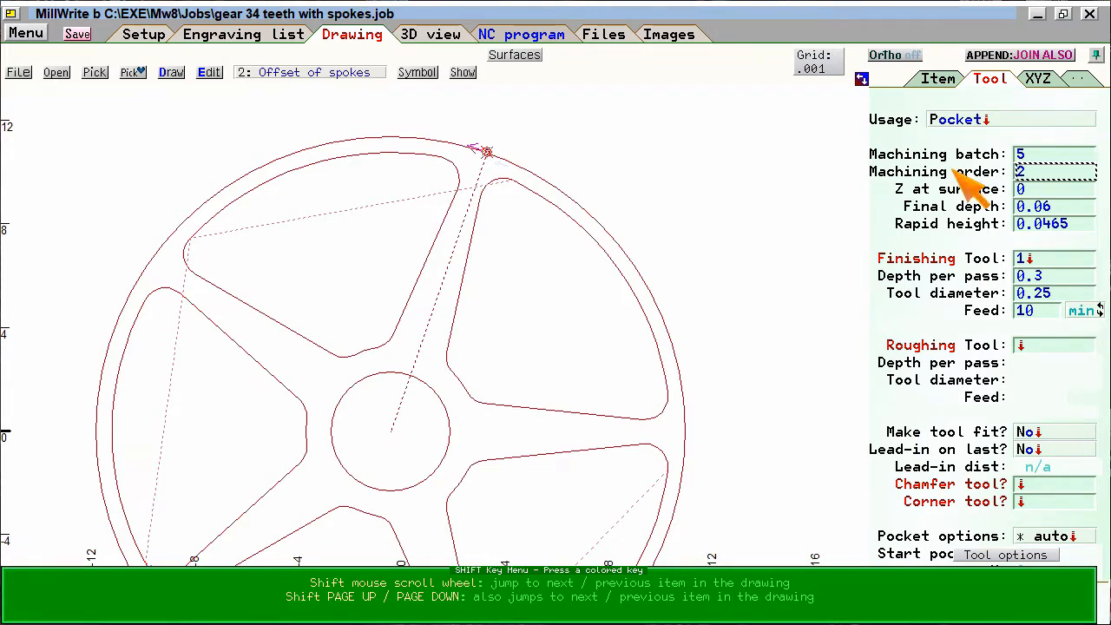
scroll(953, 171, "down", 1, "shift")
scroll(953, 171, "up", 1, "shift")
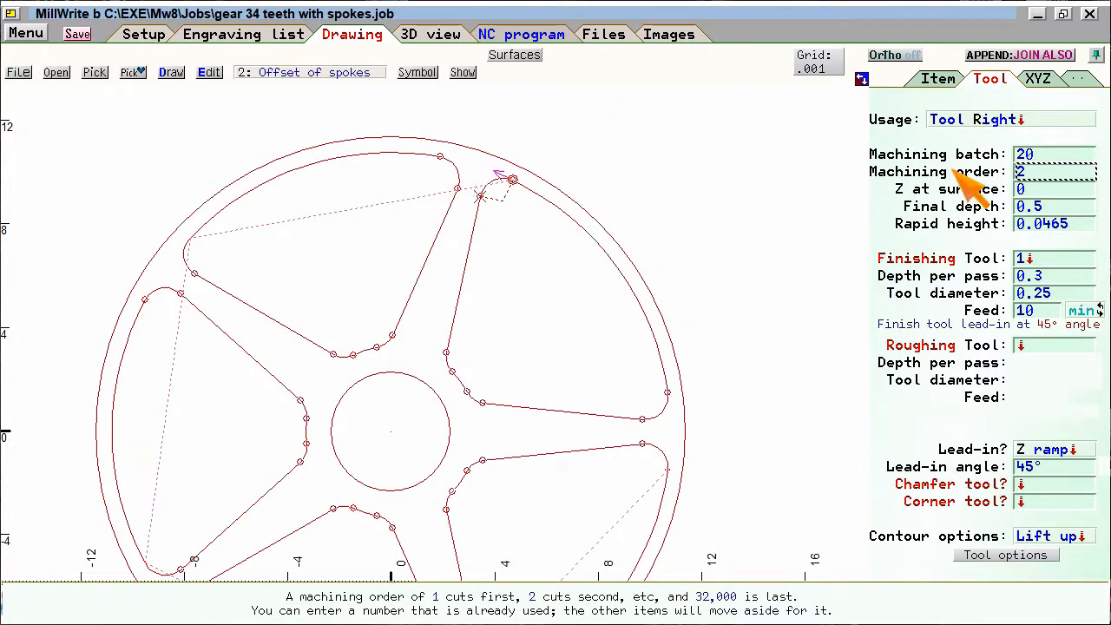
left_click(1020, 119)
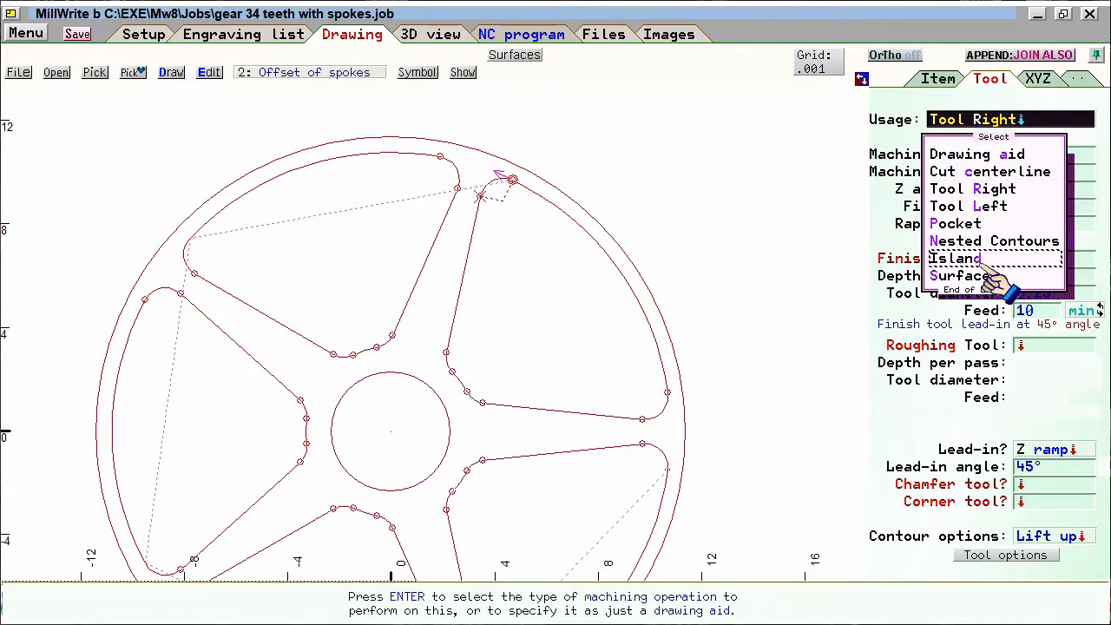
left_click(978, 260)
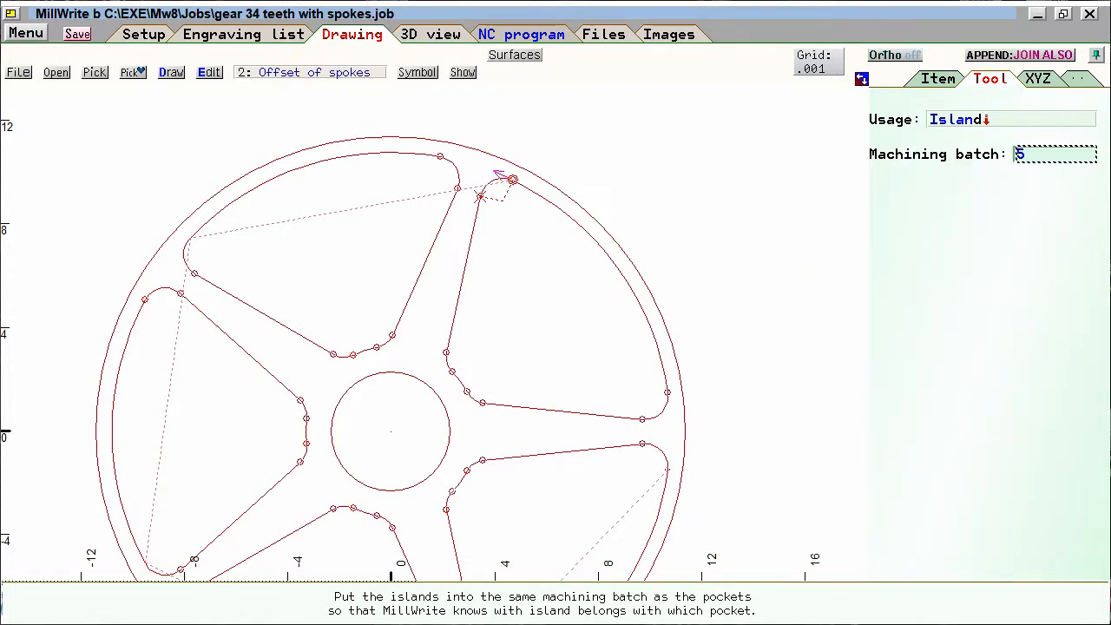
- Examine the machining usage and batch of the outer circle, the circle around the hub and the spoke offset
key("shift")
scroll(955, 160, "down", 1, "shift")
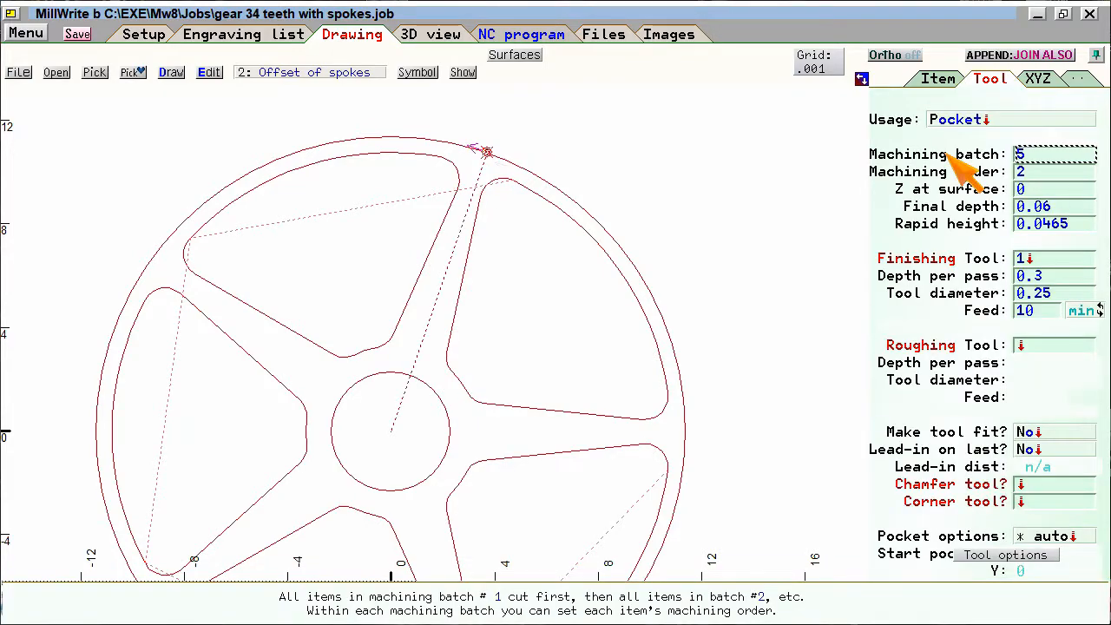
scroll(950, 156, "down", 1, "shift")
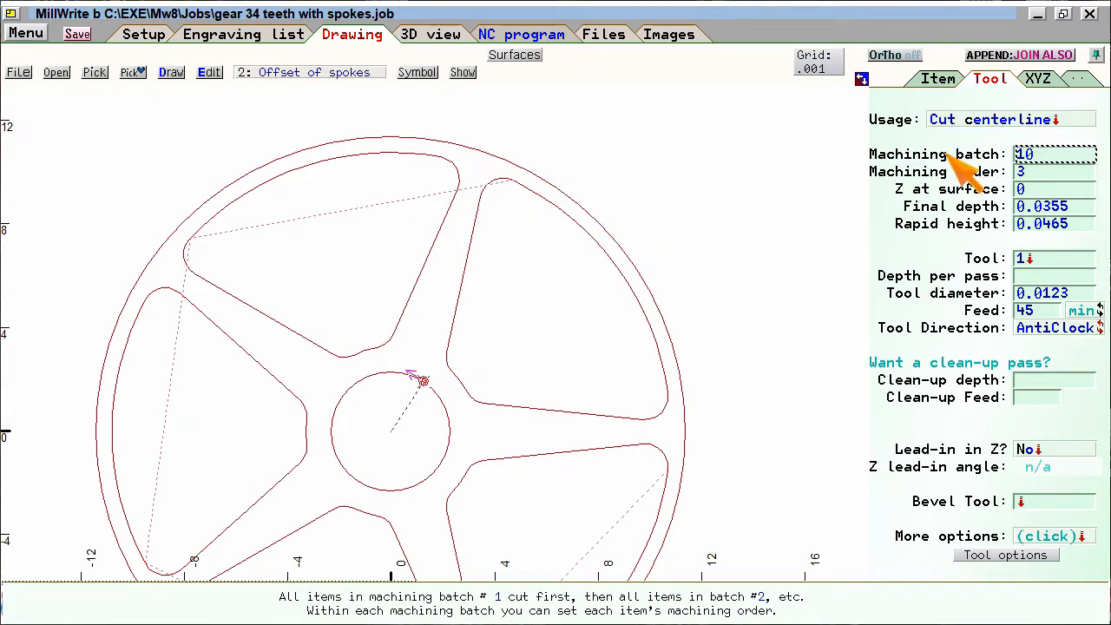
key("Page_Down")
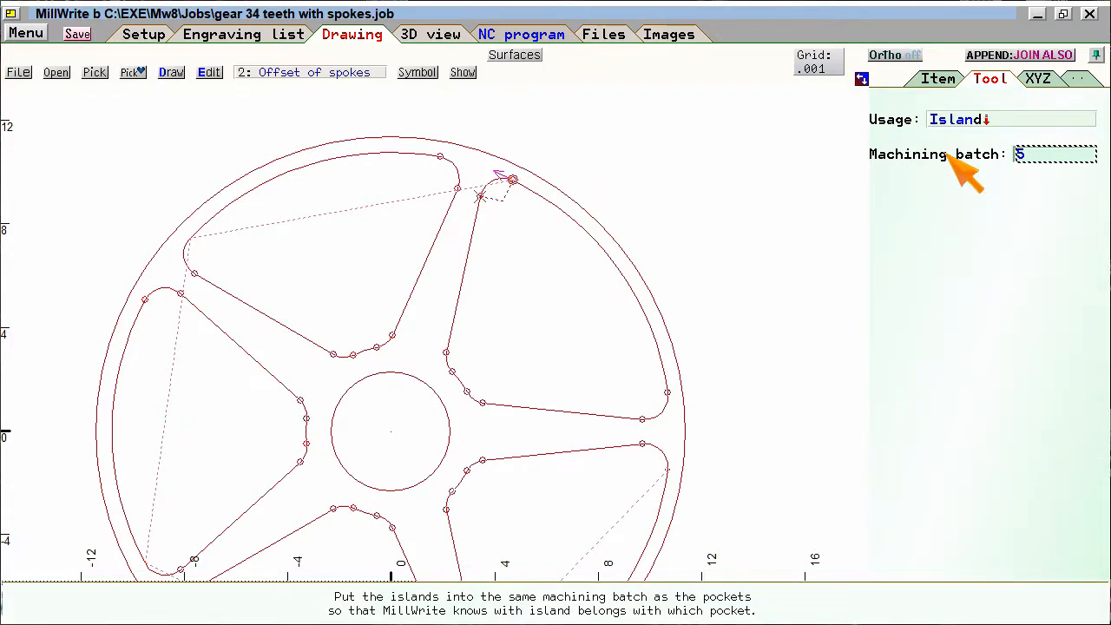
key("Page_Down")
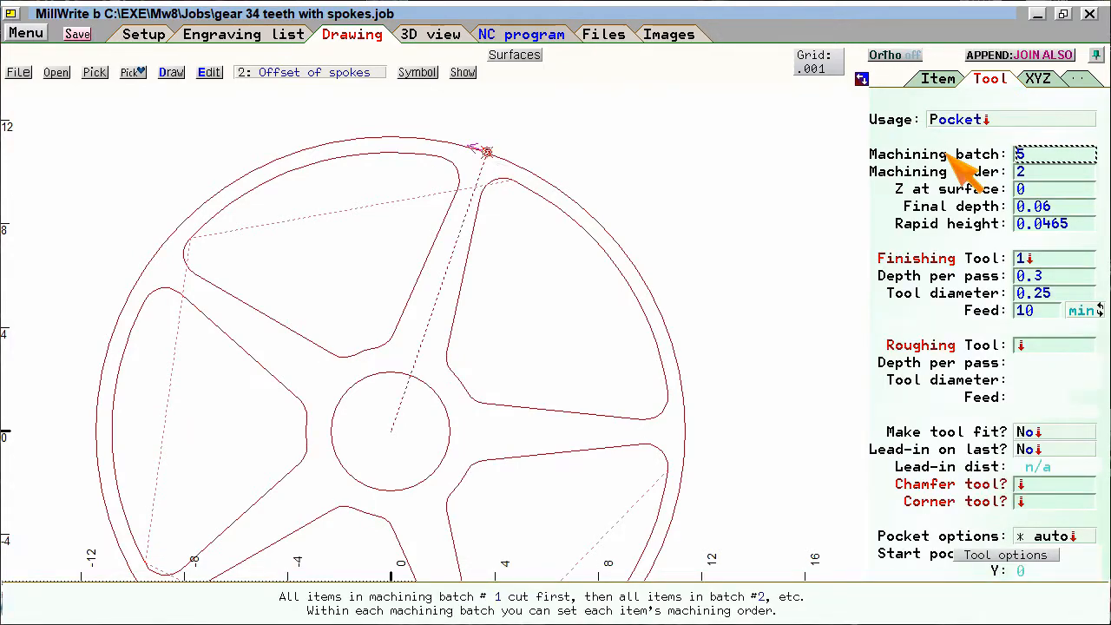
key("Page_Down")
key("Page_Down")
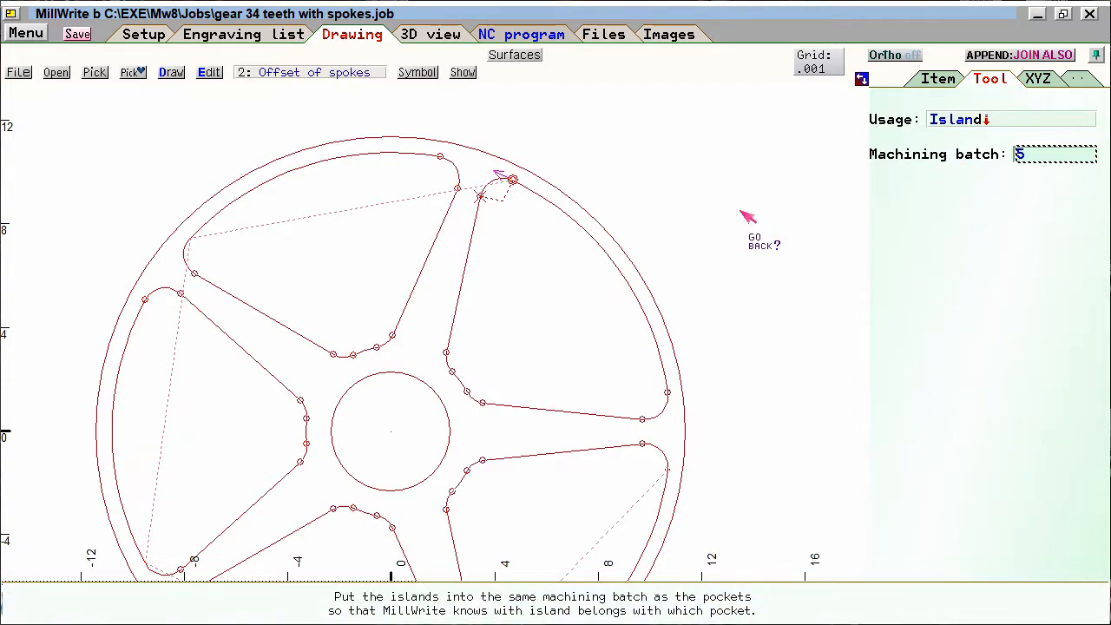
left_click(747, 217)
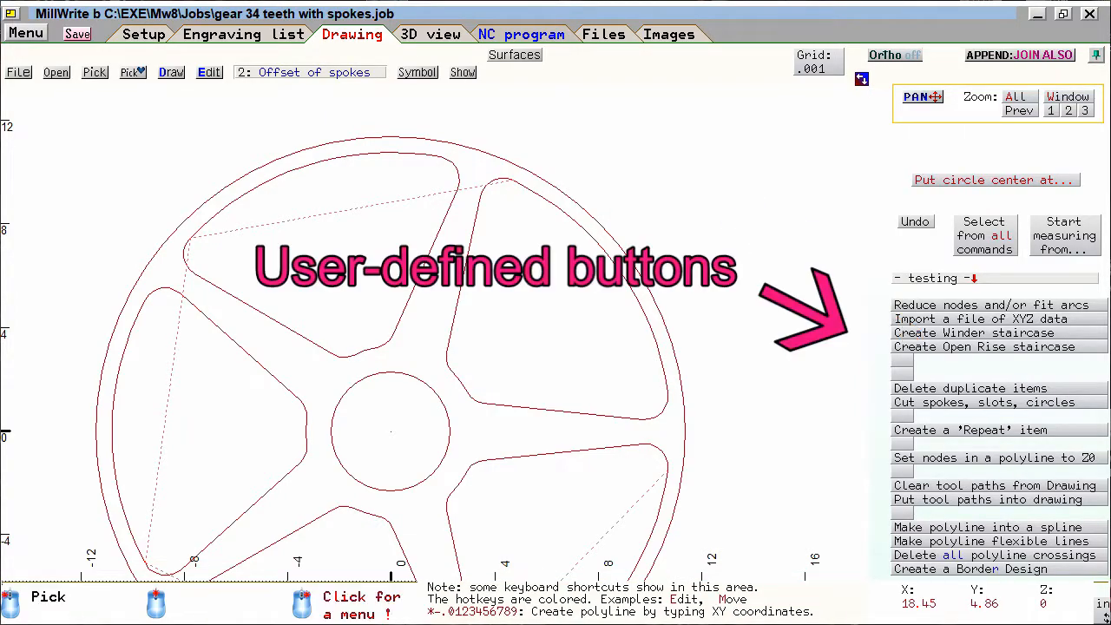
- Load the Edit CAM settings command set and copy the spoke offset's Island settings, including the machining batch, to the circle around the hub
left_click(933, 278)
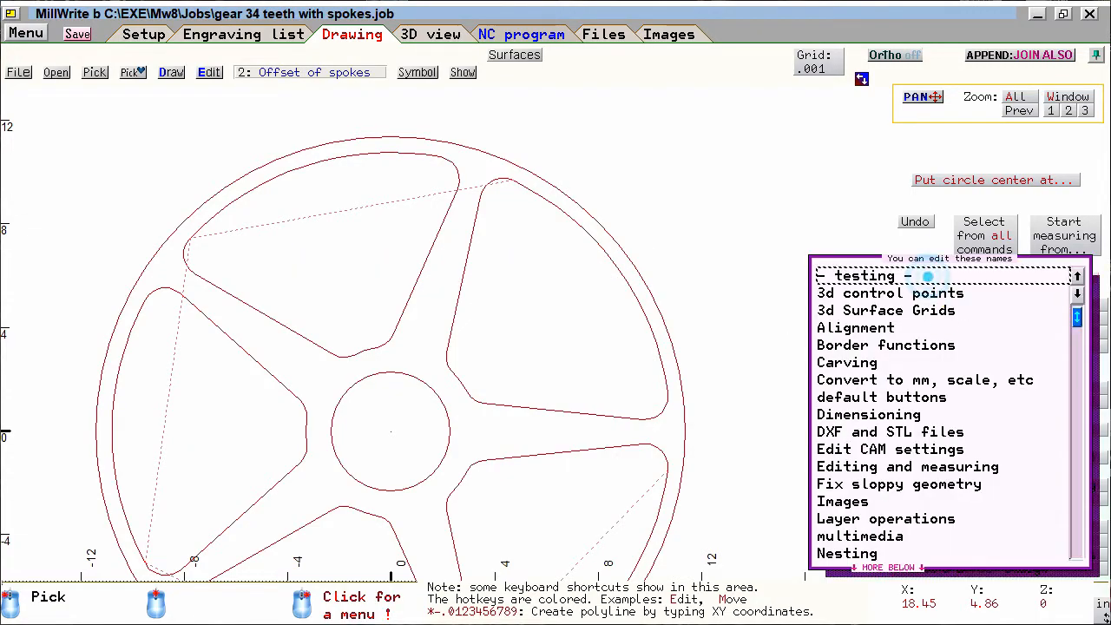
left_click(890, 452)
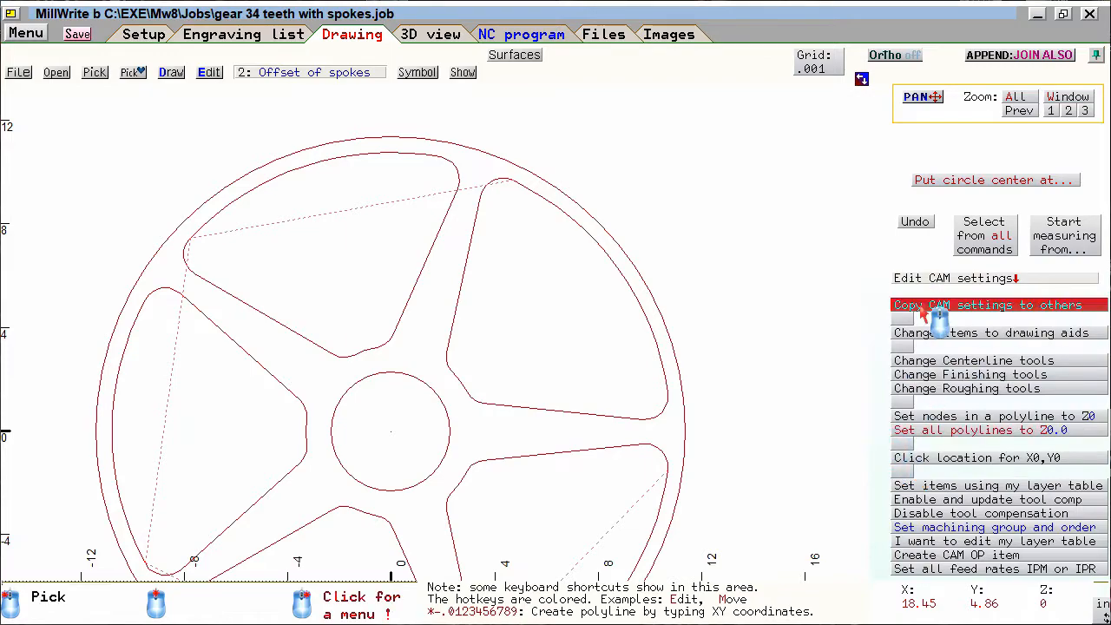
left_click(1006, 252)
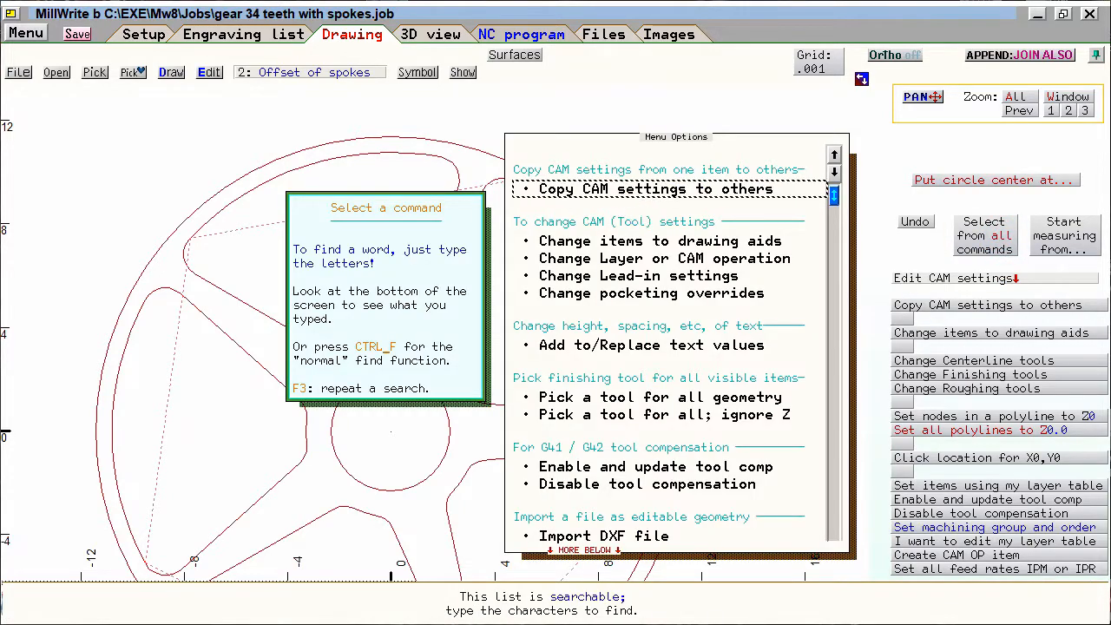
left_click(625, 194)
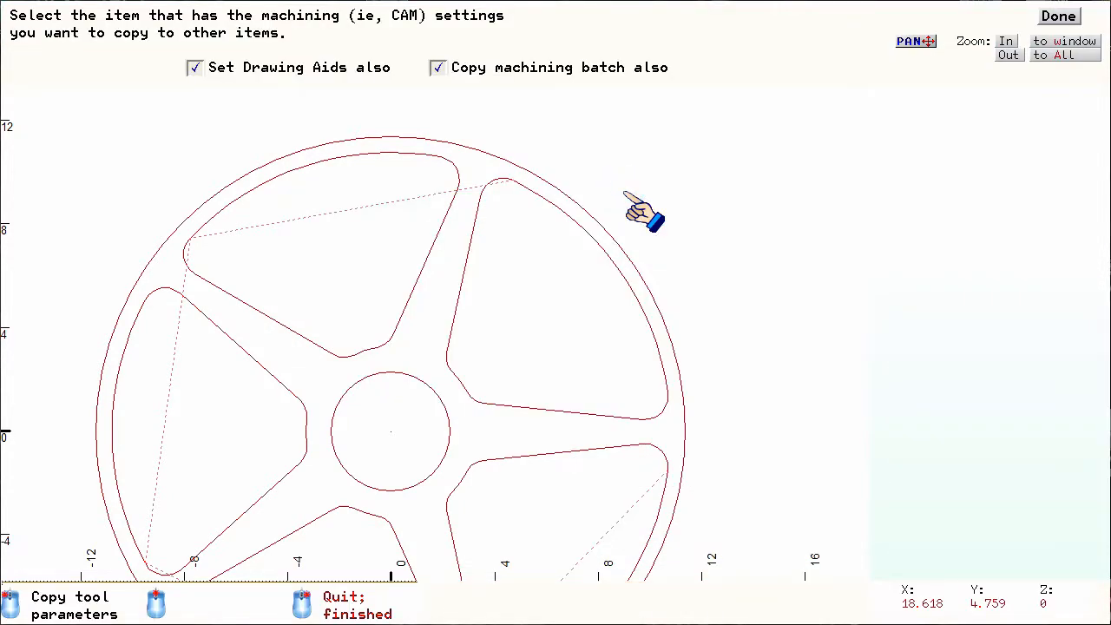
left_click(480, 69)
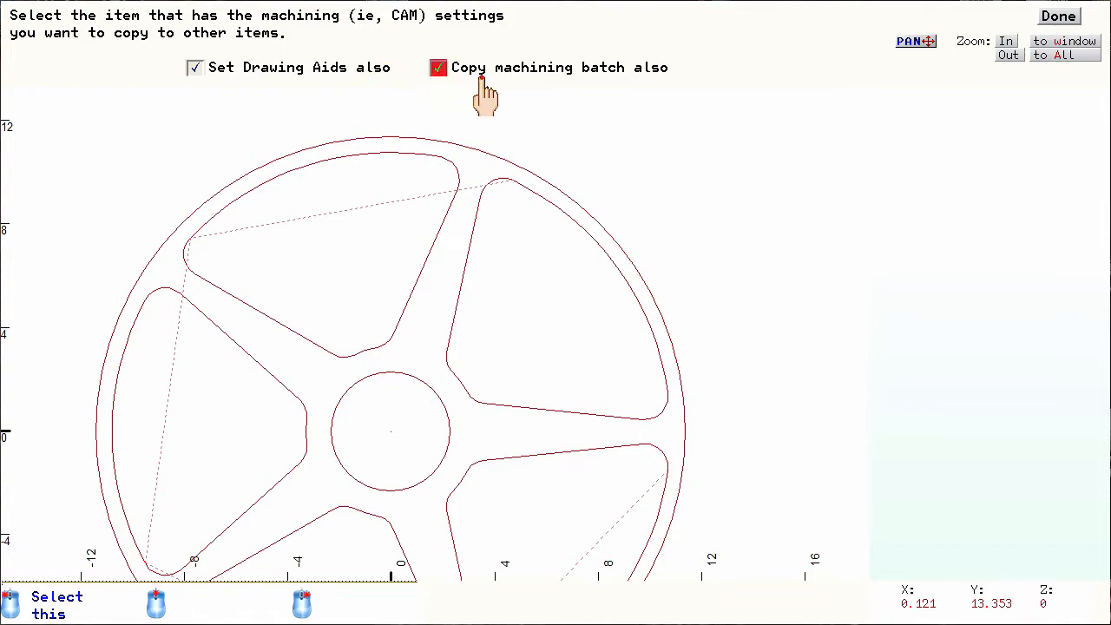
left_click(480, 69)
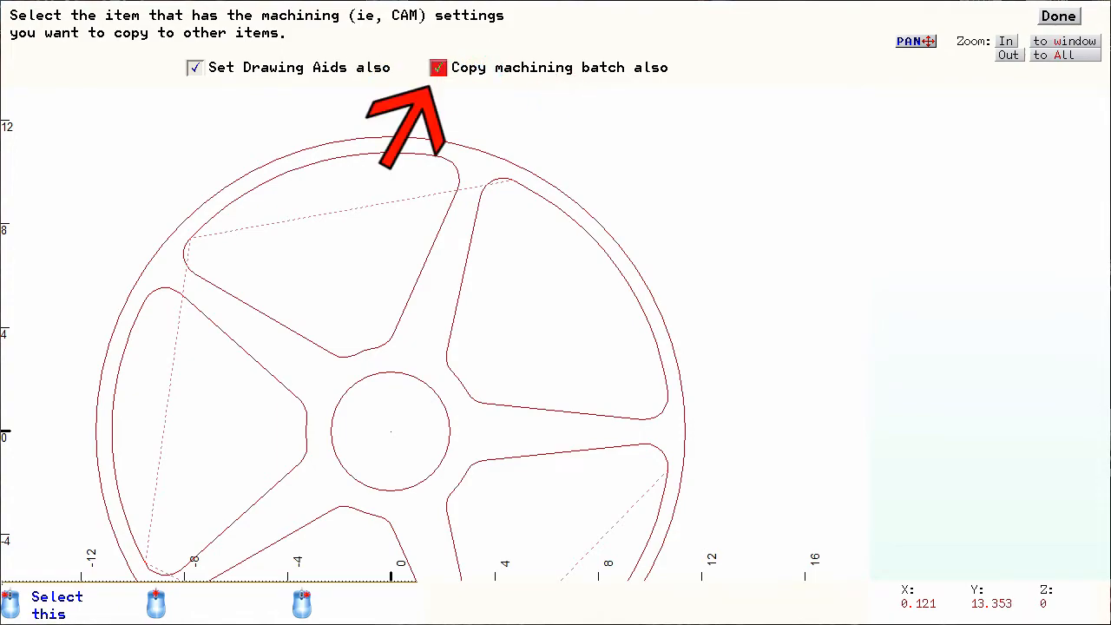
left_click(469, 76)
left_click(469, 75)
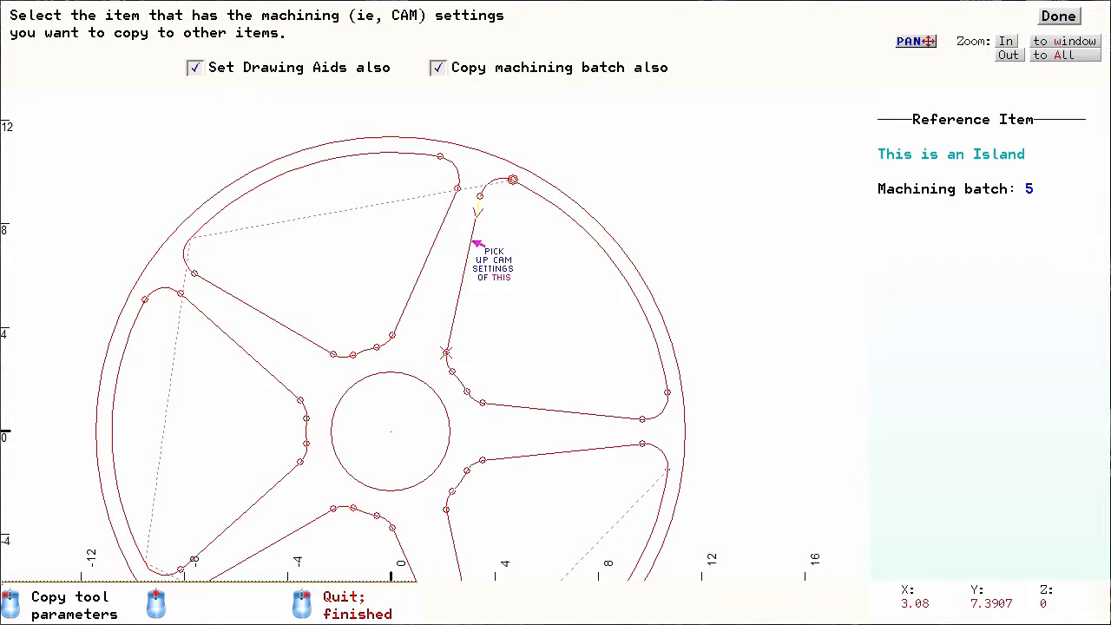
left_click(476, 243)
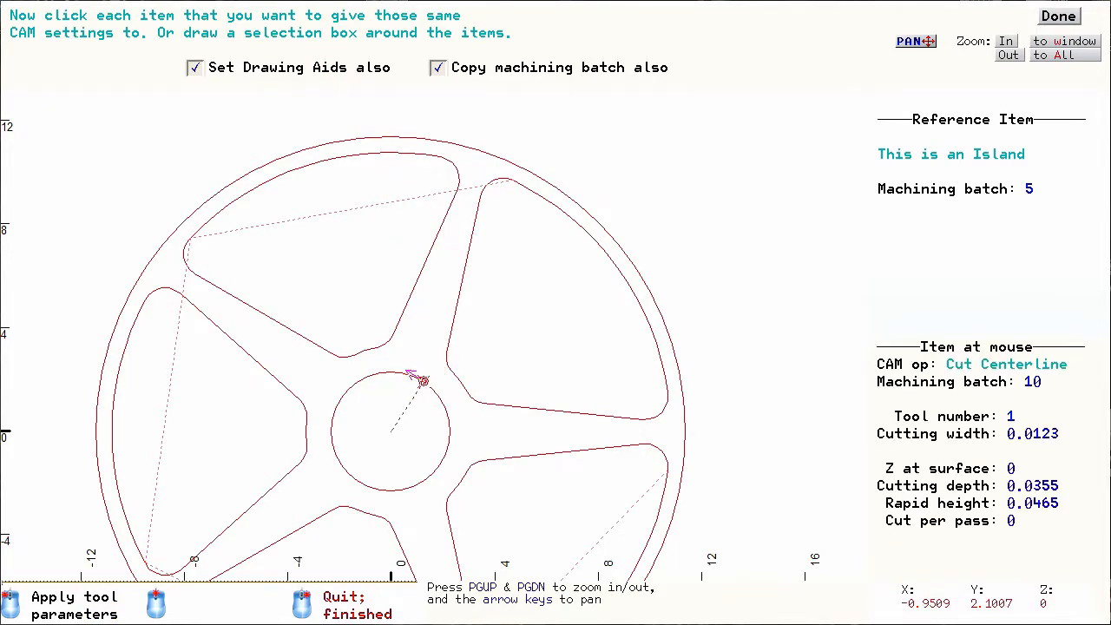
left_click(355, 387)
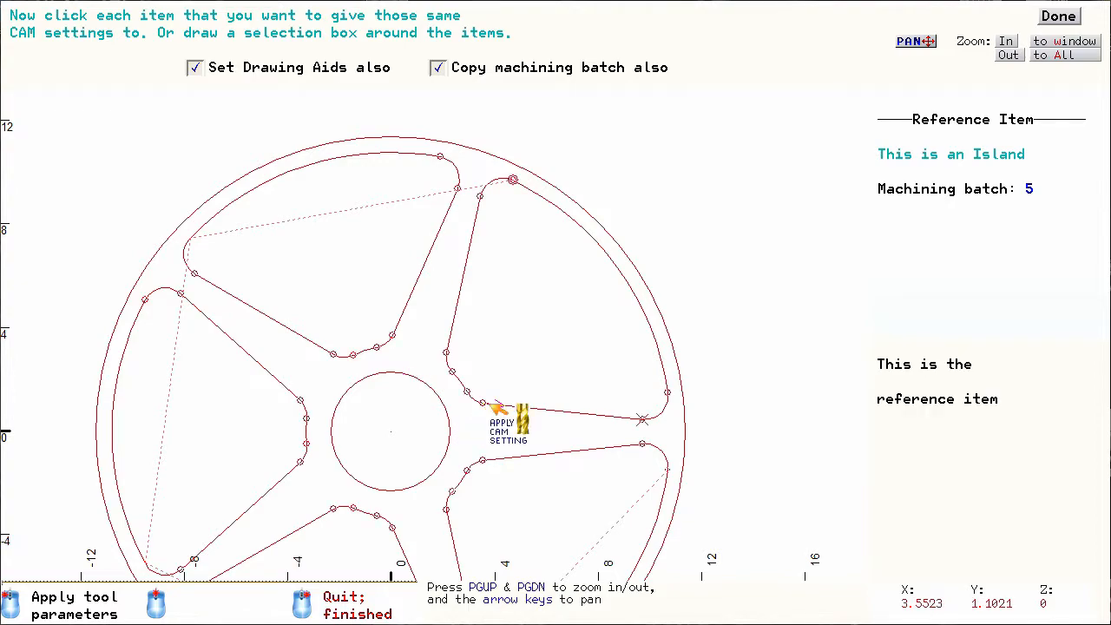
left_click(1058, 16)
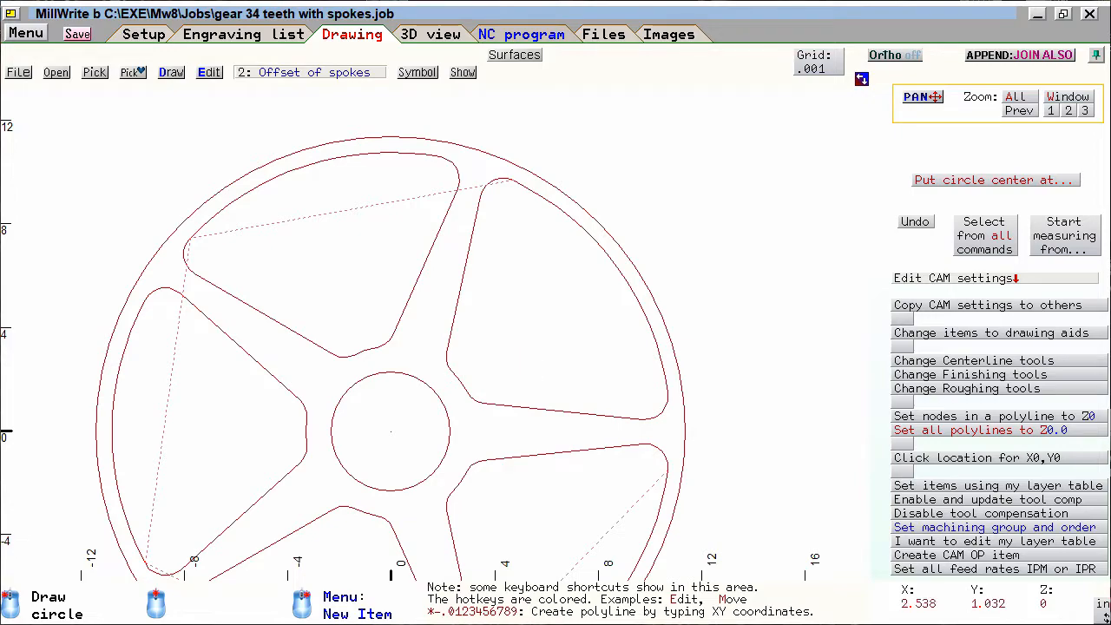
- Show layer 0 again and make it the current layer
scroll(397, 449, "down", 1)
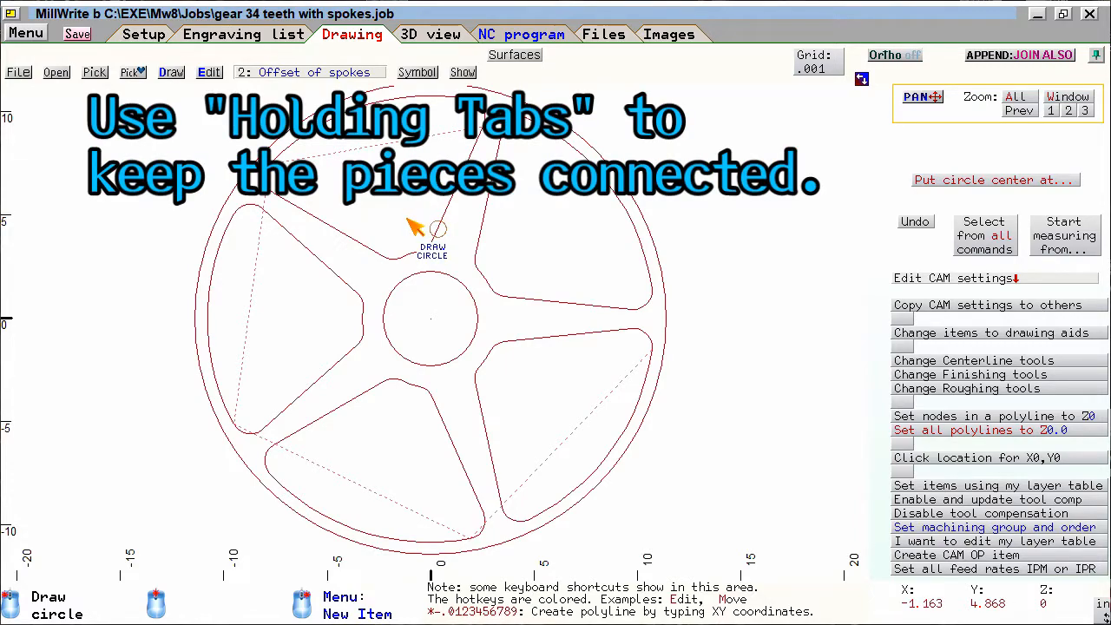
left_click(313, 72)
left_click(232, 52)
left_click(320, 49)
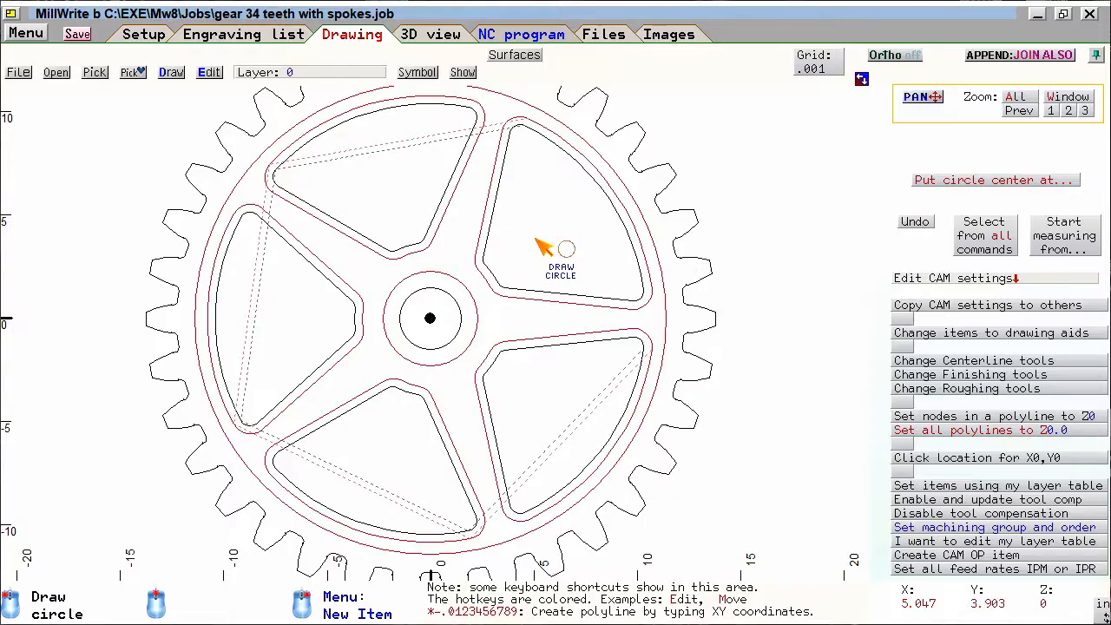
- Place two holding tabs on each of the original upper-right, upper-left and left spoke openings
right_click(543, 248)
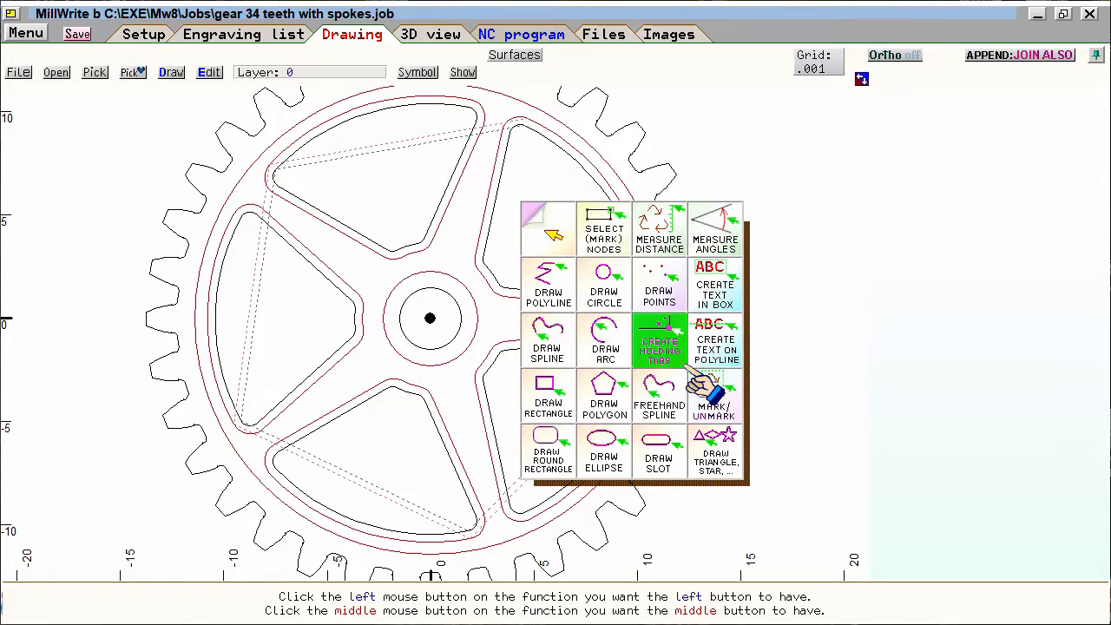
left_click(659, 340)
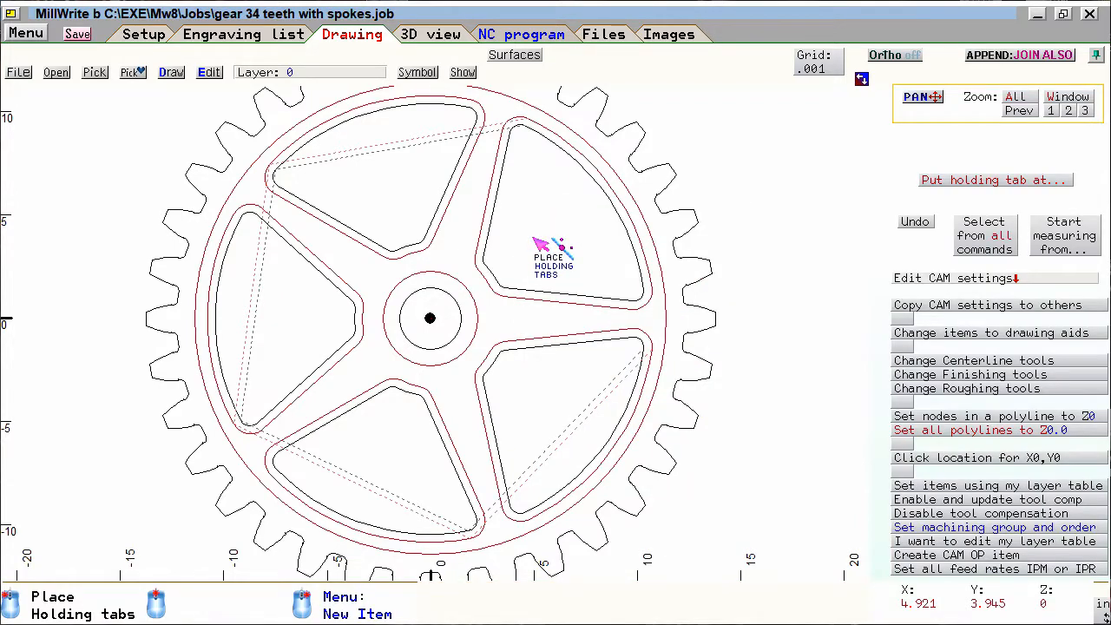
scroll(533, 239, "up", 3)
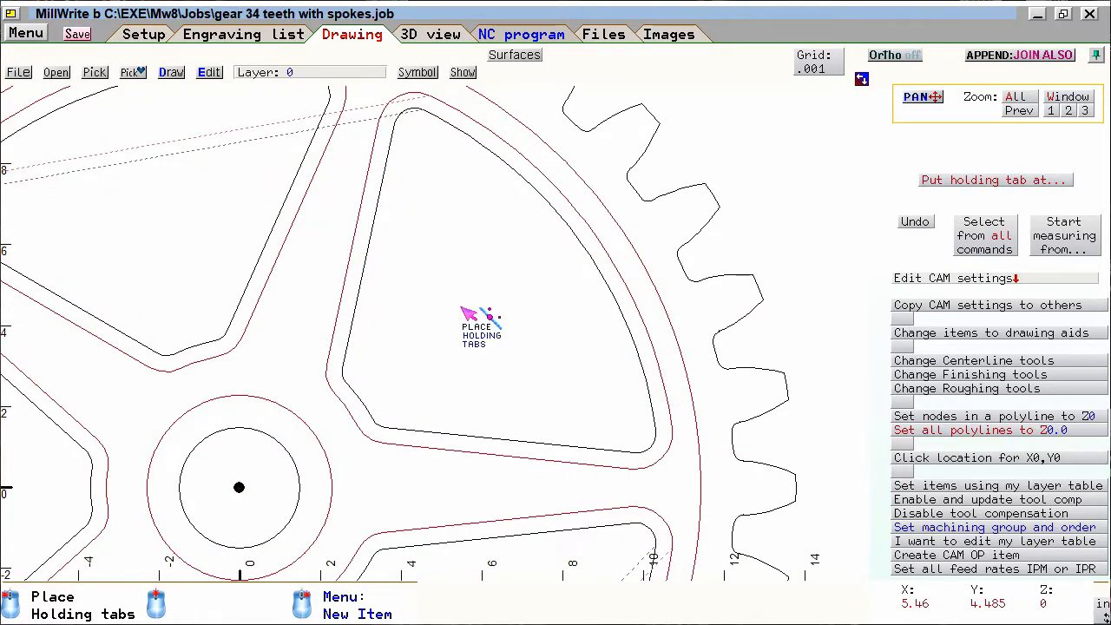
scroll(468, 317, "down", 1)
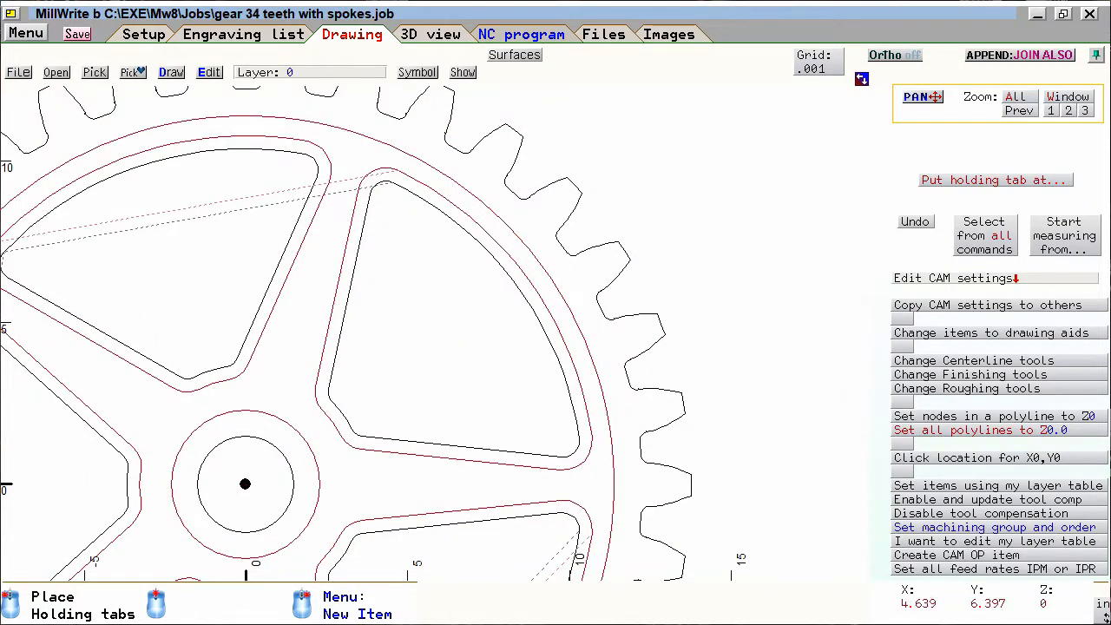
left_click(428, 206)
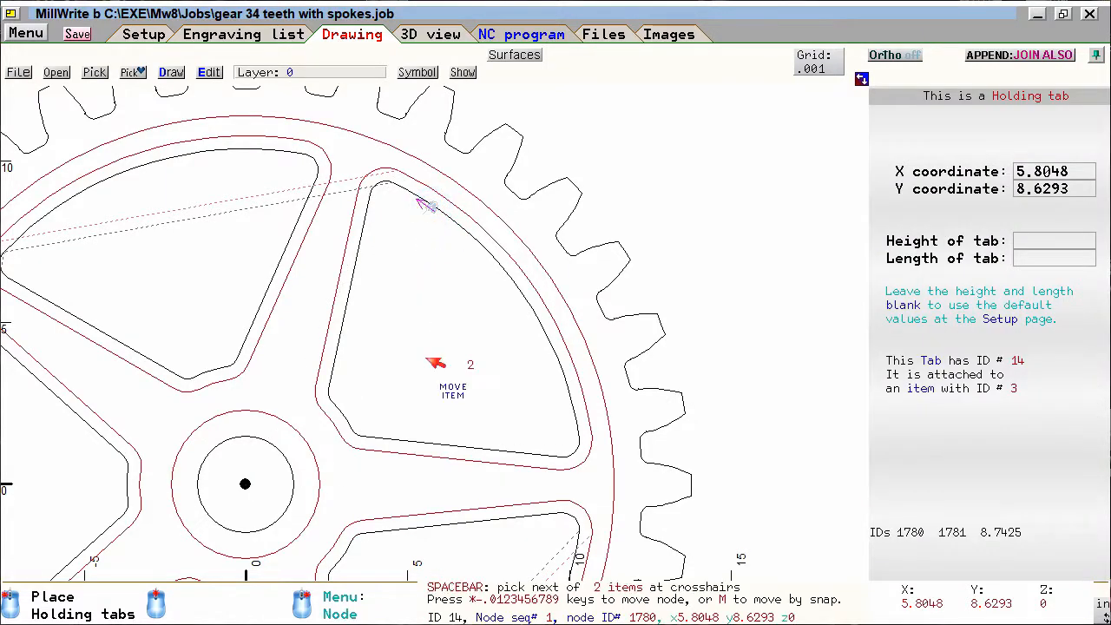
scroll(396, 441, "down", 1)
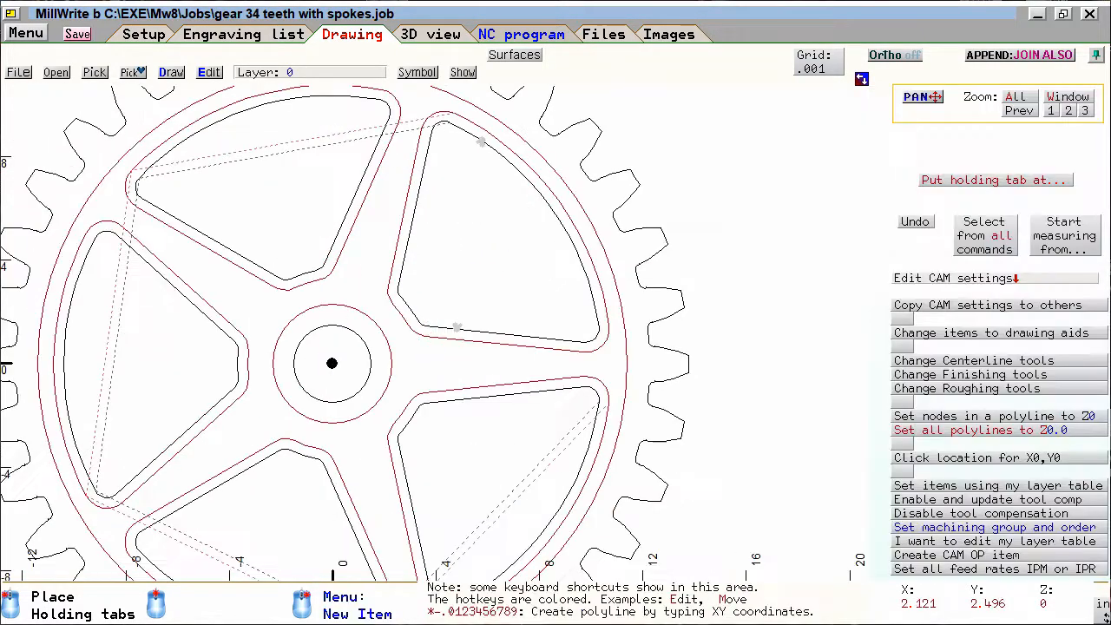
left_click(337, 232)
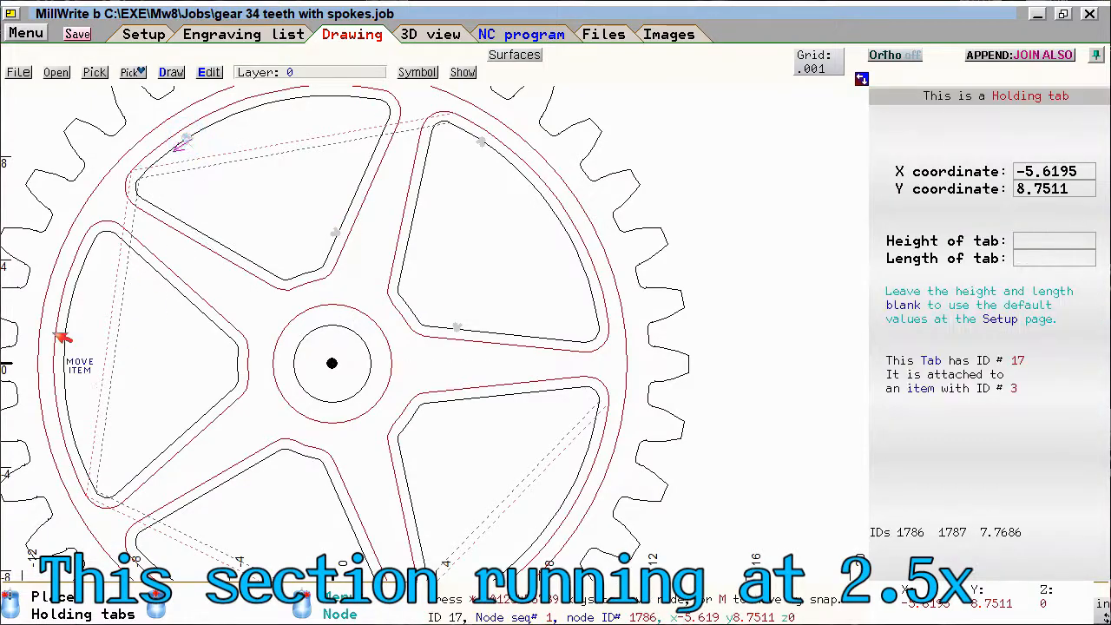
left_click(81, 270)
left_click(201, 414)
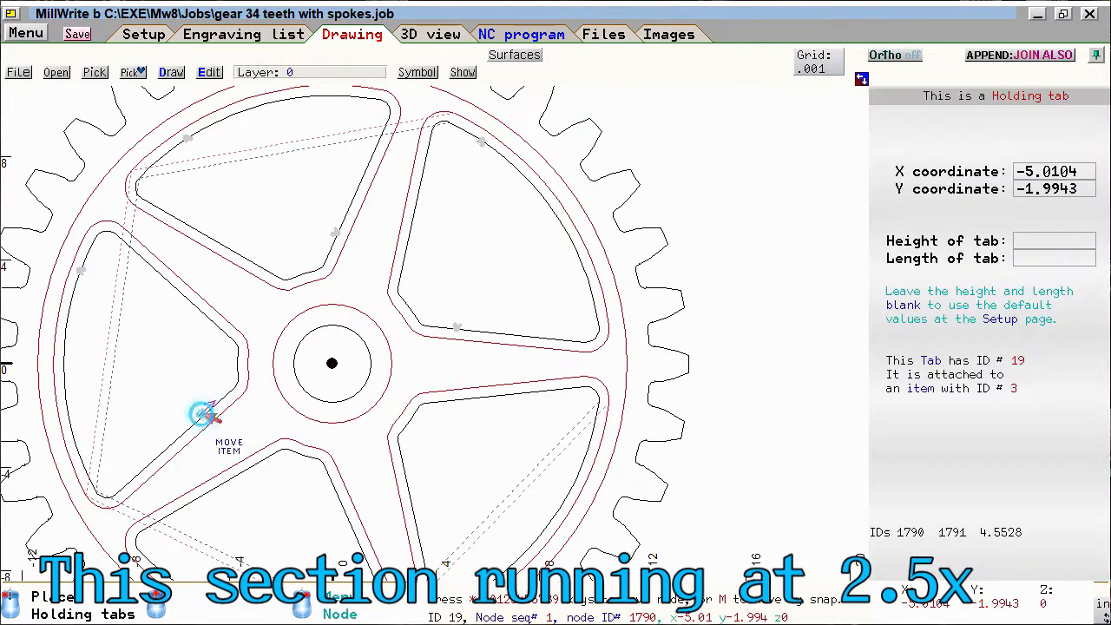
- Place a holding tab on the hub hole and two on each of the two original lower spoke openings
scroll(328, 346, "up", 1)
left_click(440, 302)
scroll(498, 409, "down", 1)
left_click(516, 339)
left_click(547, 524)
left_click(331, 397)
left_click(372, 570)
- Place holding tabs on the gear's outer contour, one on a right-hand tooth tip and one on a lower-left tooth tip
scroll(727, 427, "up", 3)
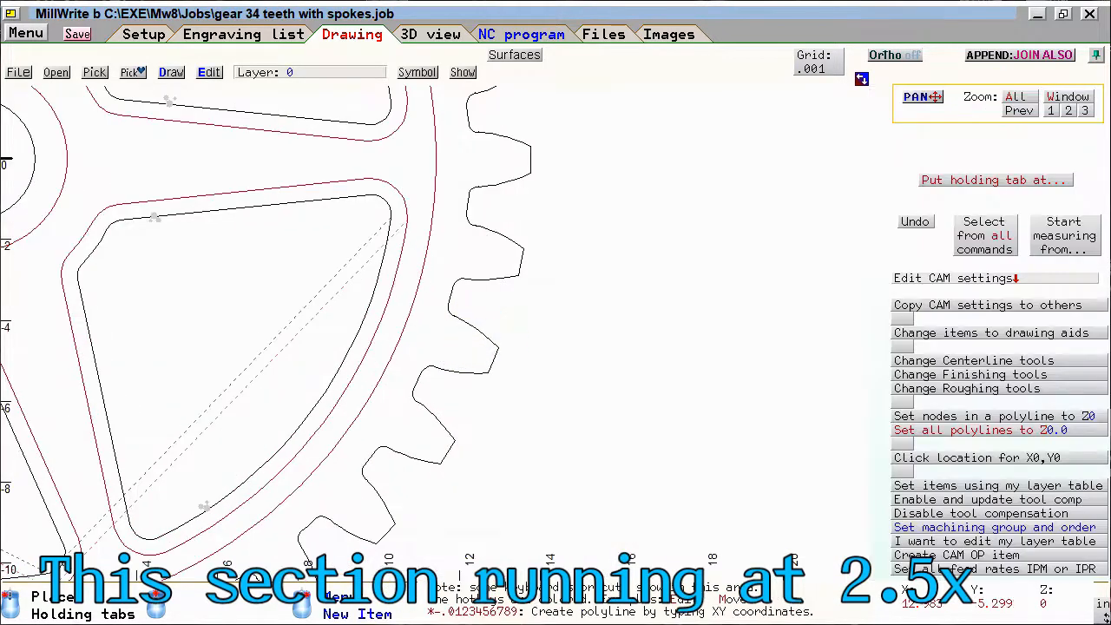
left_click(444, 335)
scroll(446, 334, "down", 3)
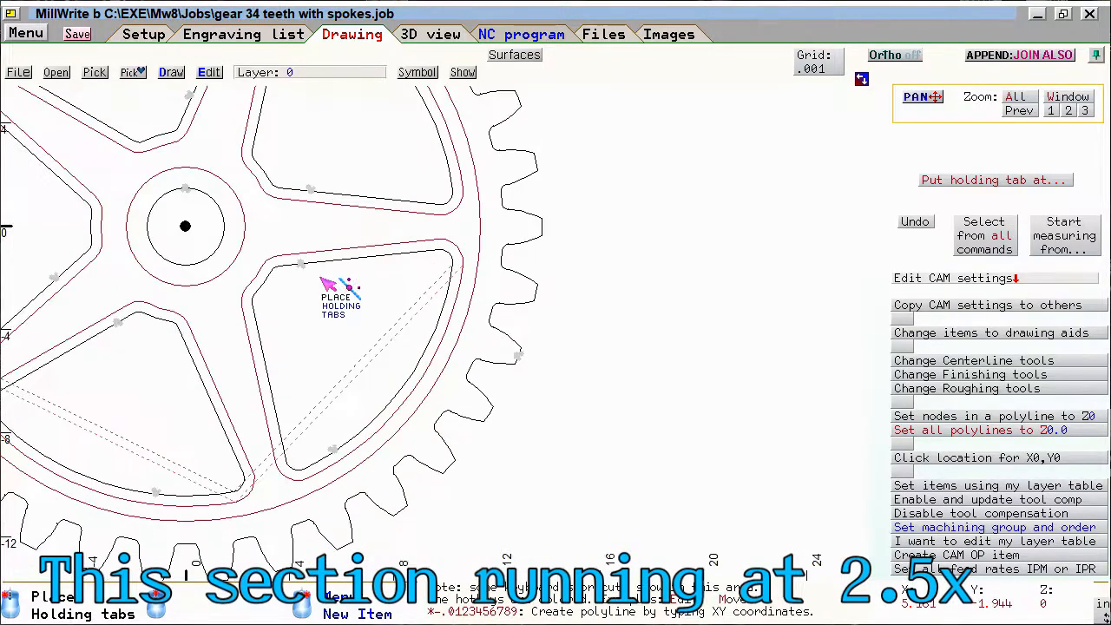
scroll(130, 458, "up", 2)
left_click(437, 373)
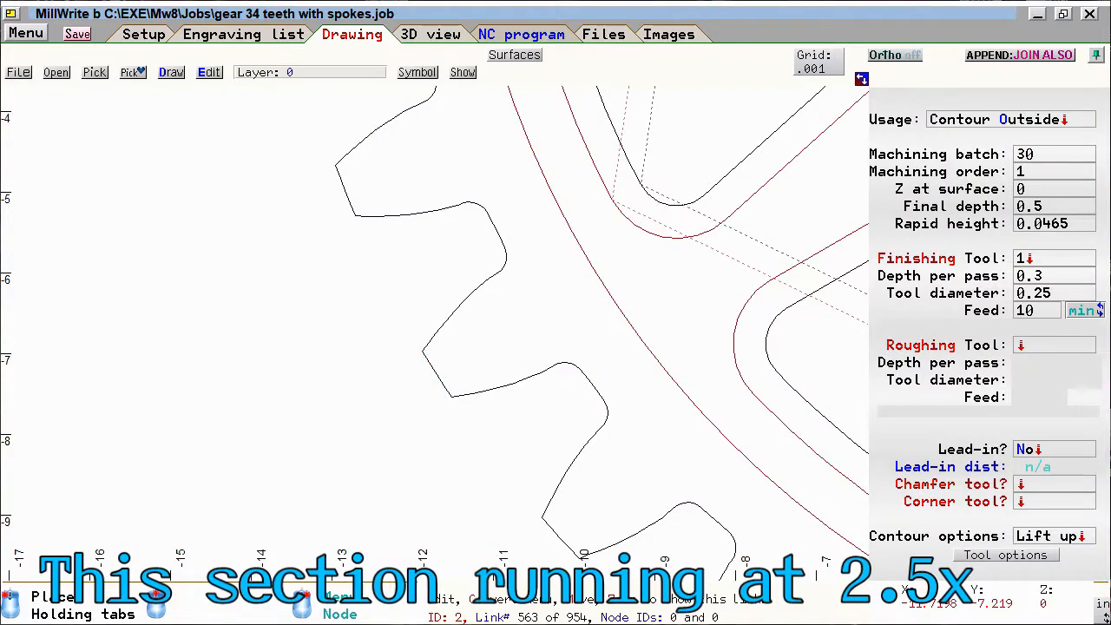
- Place a holding tab on the gear's outer contour, on the tooth tip just right of top centre at about X 1.24, Y 13.71
scroll(434, 374, "down", 3)
scroll(496, 175, "up", 2)
scroll(439, 338, "up", 2)
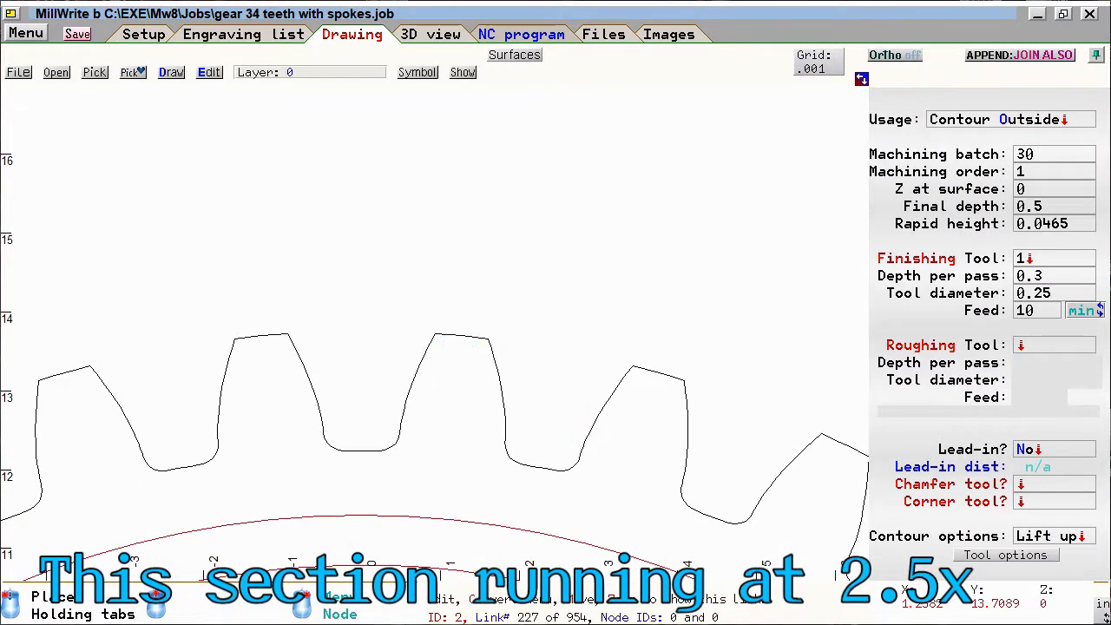
left_click(458, 332)
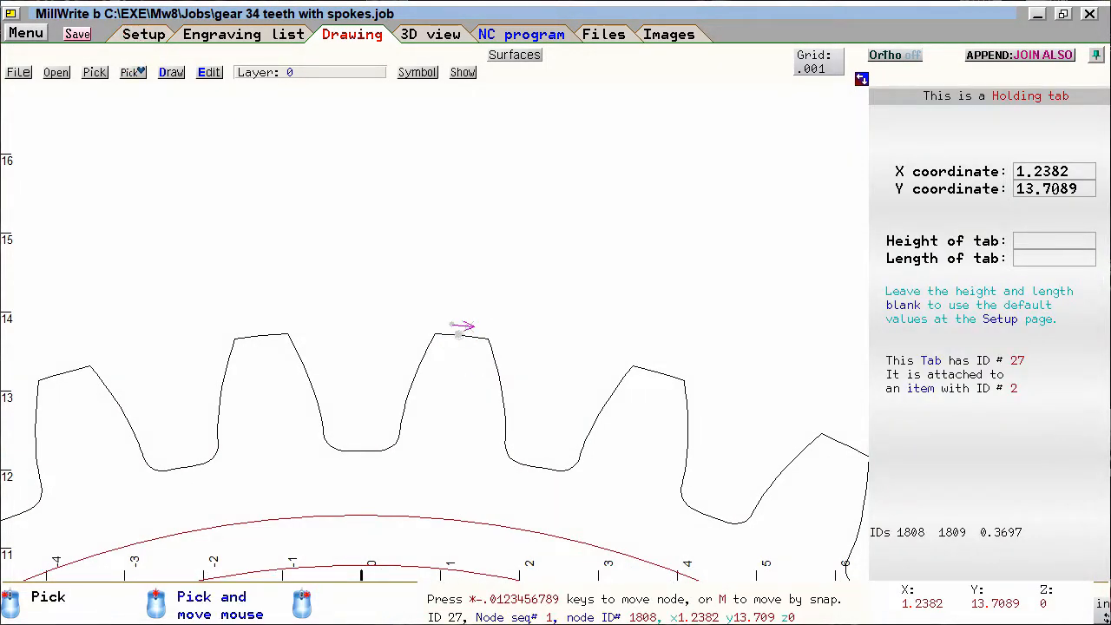
- Review the default length and height of holding tabs in the CNC setup settings
left_click(143, 34)
left_click(559, 124)
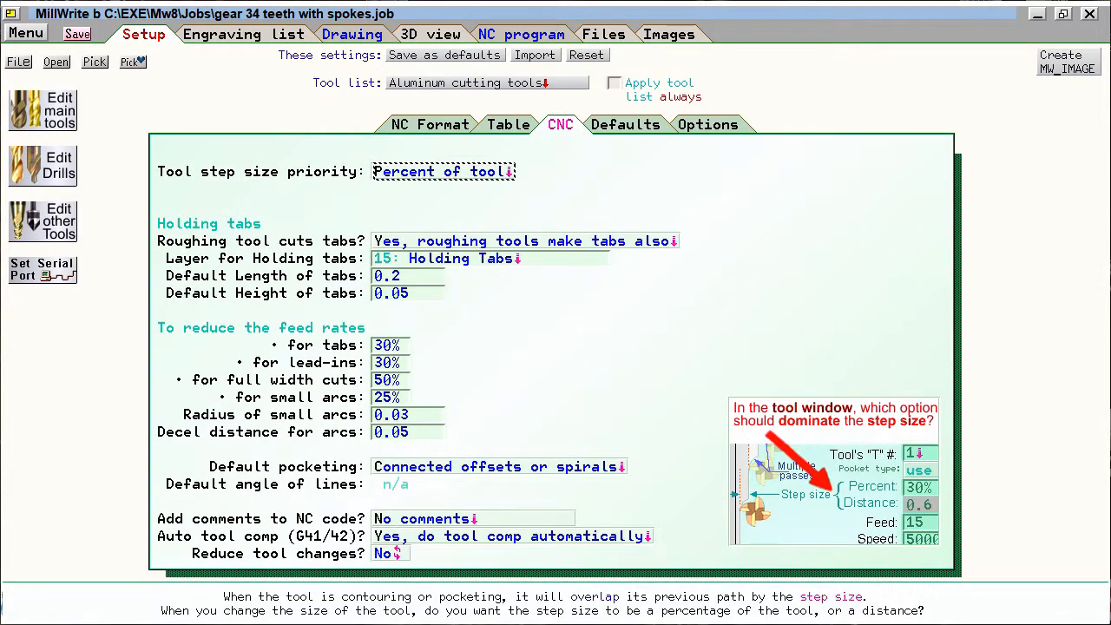
left_click(304, 273)
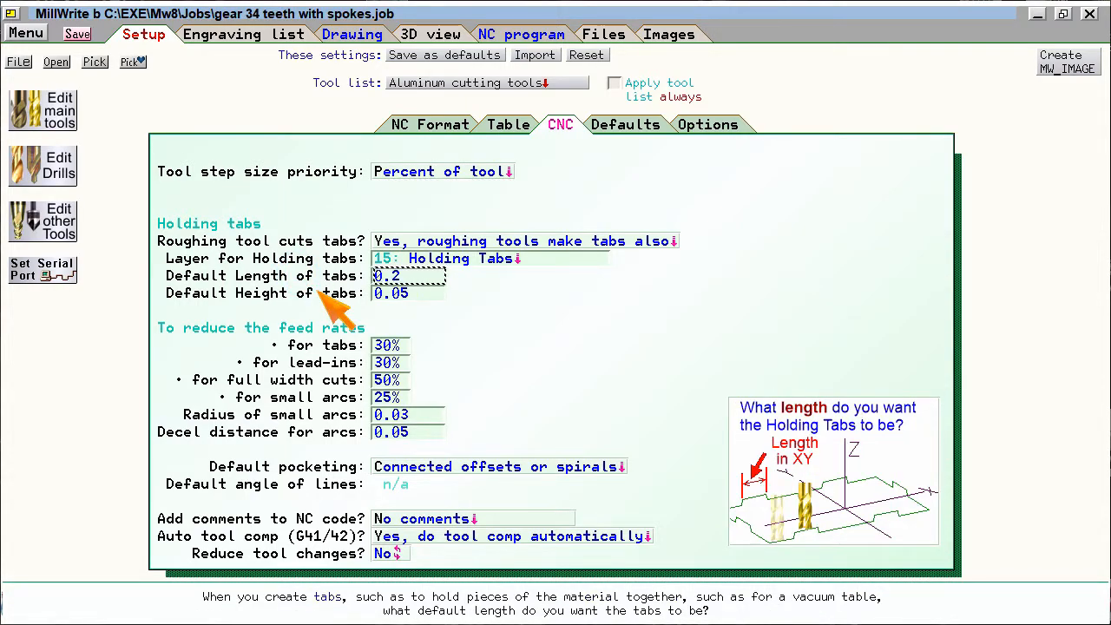
left_click(319, 293)
left_click(323, 276)
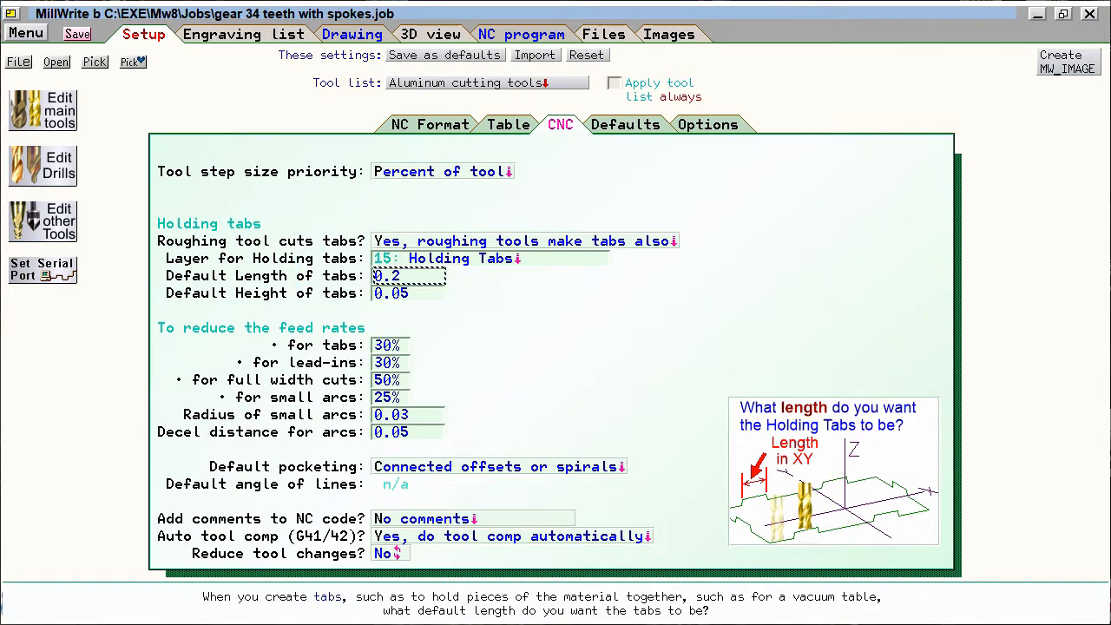
- Return to the drawing and check the height override of the new tooth-tip holding tab, leaving it blank
left_click(345, 34)
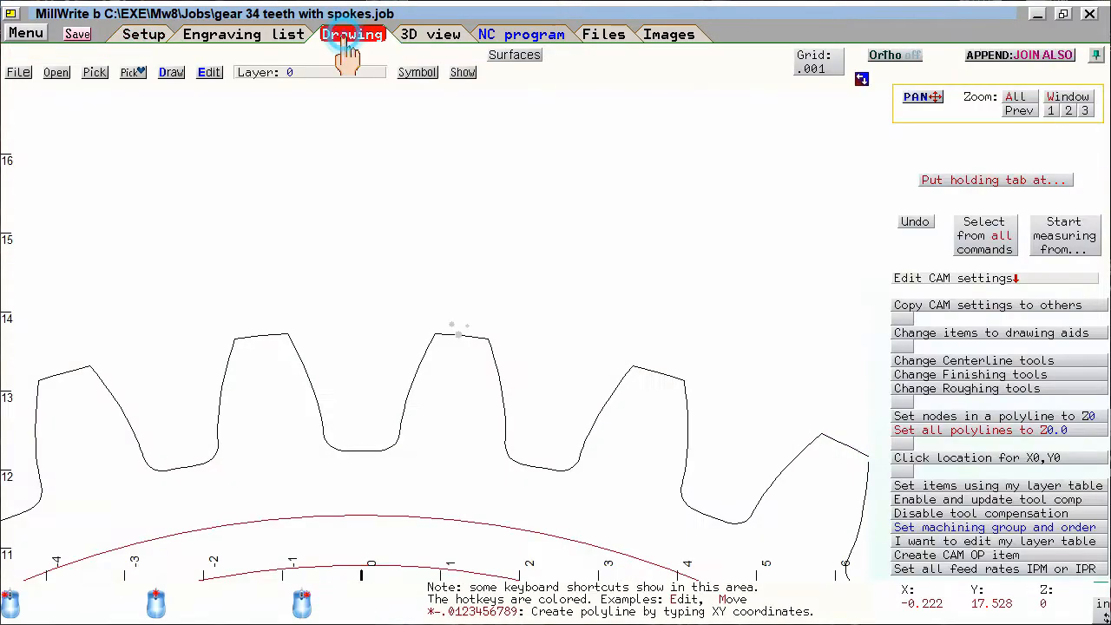
left_click(459, 334)
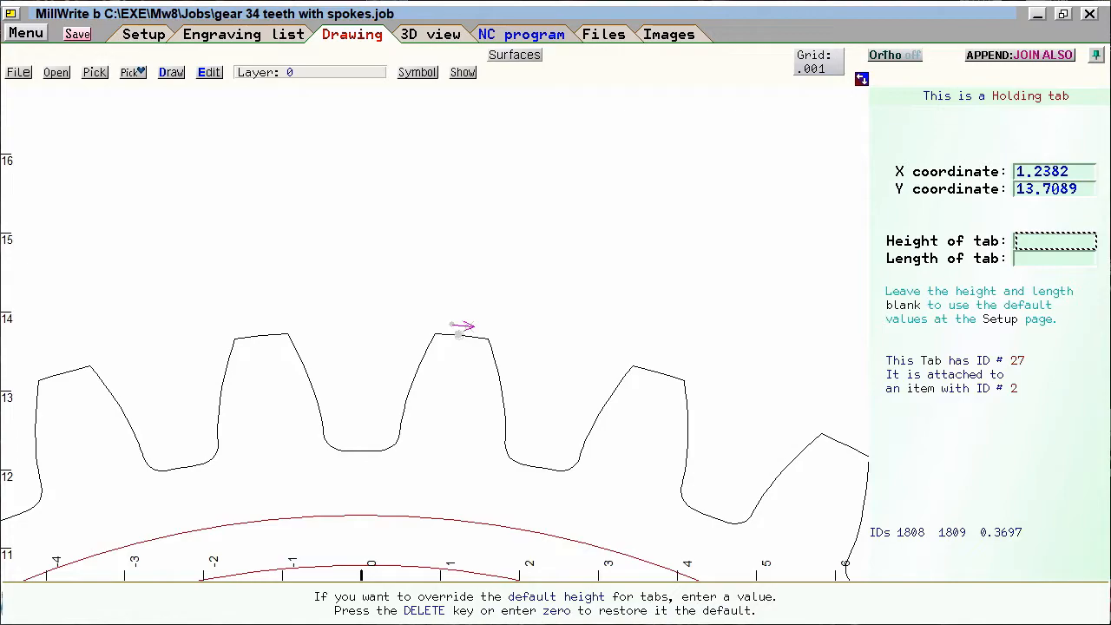
key("Escape")
- Show the tool paths in 3D and examine the holding tab on the lower-right spoke opening up close
left_click(430, 26)
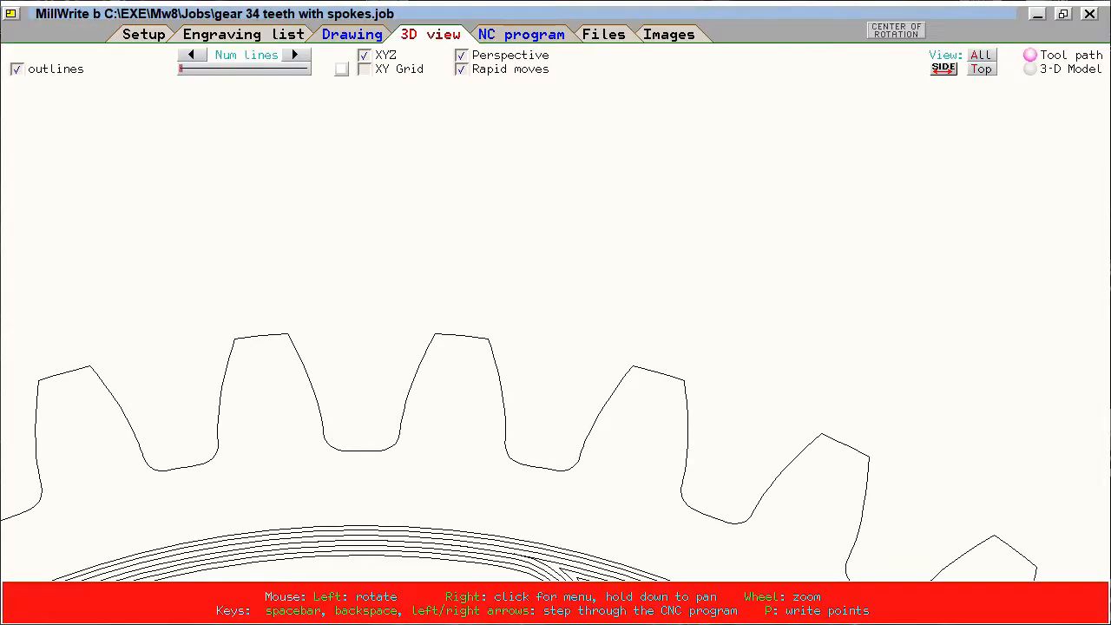
scroll(556, 297, "up", 5)
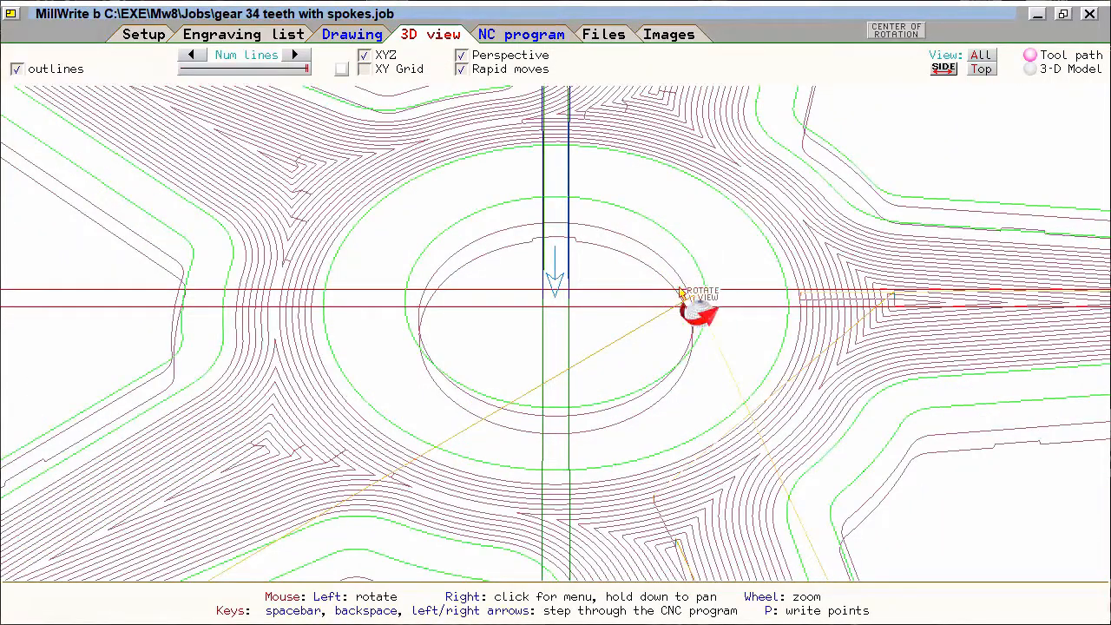
scroll(686, 199, "up", 5)
left_click_drag(687, 200, 588, 248)
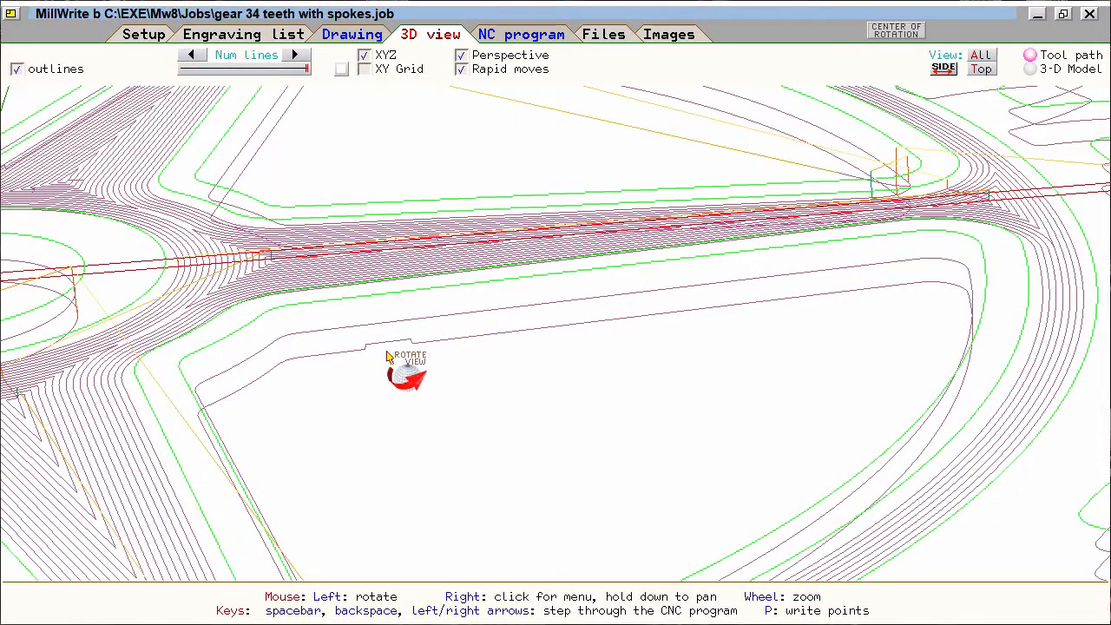
scroll(387, 352, "down", 3)
key("Tab")
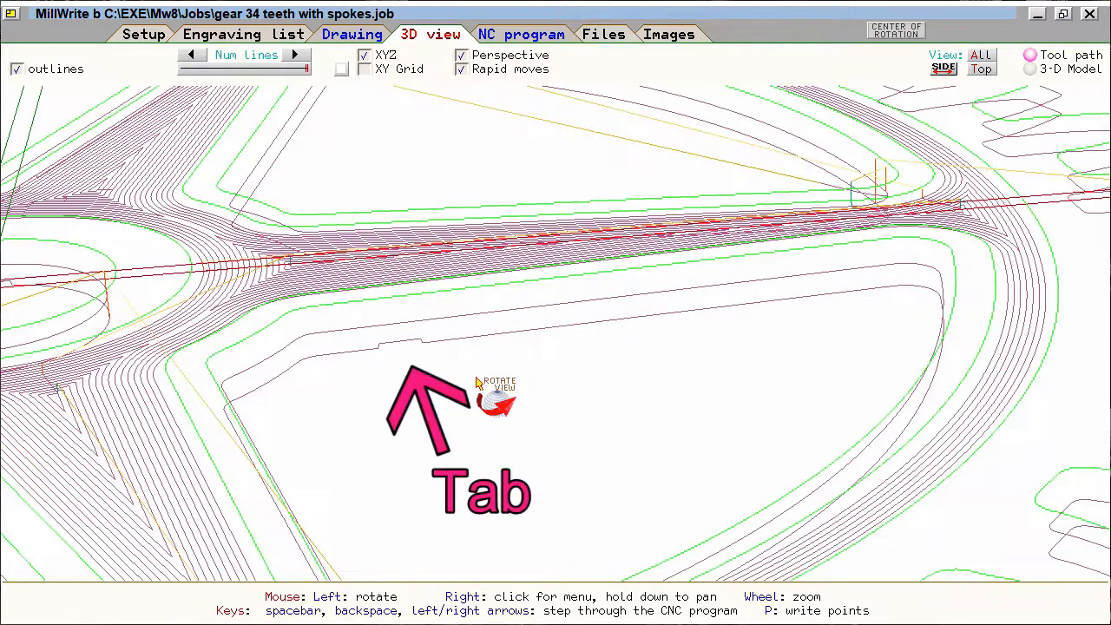
- Show the cut part as a 3-D model at a higher resolution and examine the holding tabs from tilted angles
left_click(1030, 69)
scroll(558, 363, "up", 5)
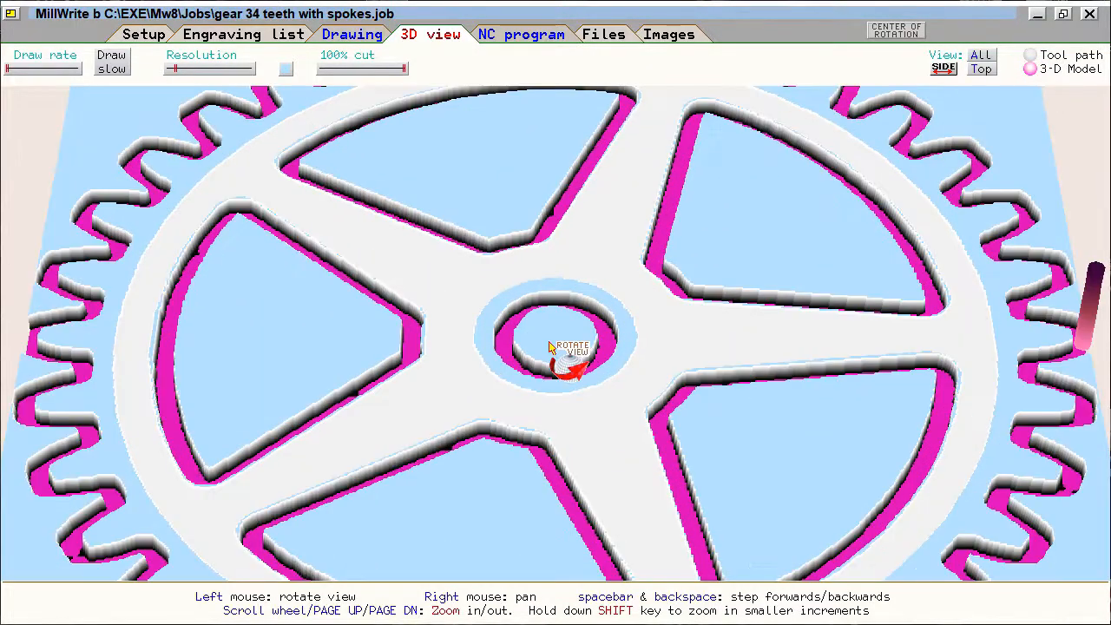
left_click(216, 70)
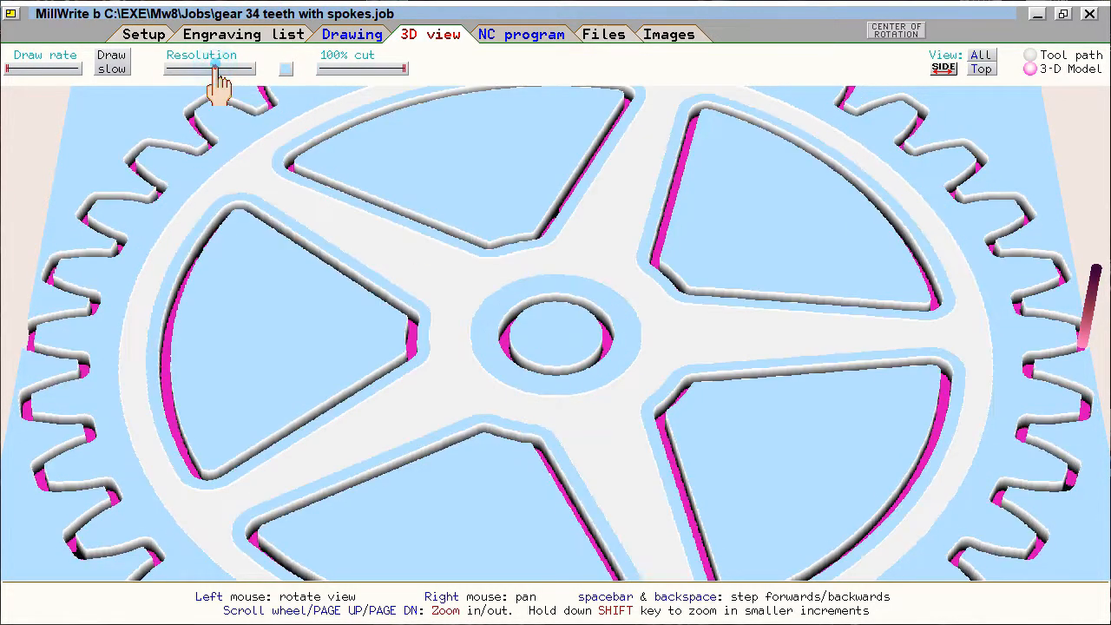
mouse_move(535, 292)
left_mouse_down()
mouse_move(714, 454)
mouse_move(595, 521)
mouse_move(682, 426)
mouse_move(640, 394)
mouse_move(665, 459)
mouse_move(842, 384)
mouse_move(391, 361)
mouse_move(595, 327)
left_mouse_up()
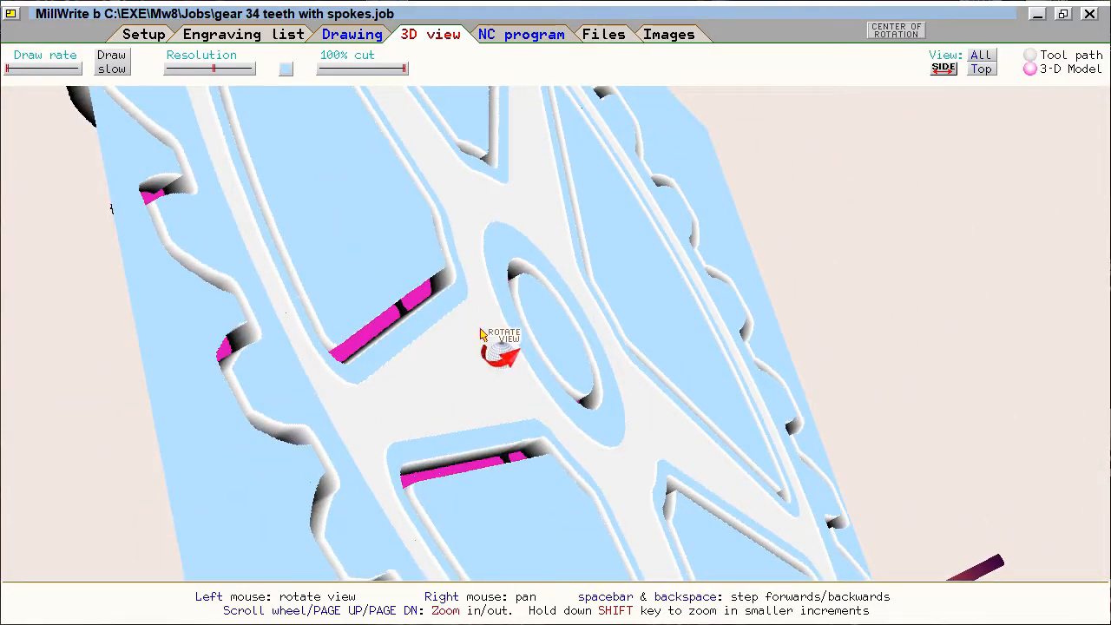
scroll(502, 348, "up", 3)
mouse_move(445, 344)
left_mouse_down()
mouse_move(503, 352)
mouse_move(382, 369)
mouse_move(645, 441)
mouse_move(584, 340)
mouse_move(468, 349)
mouse_move(530, 426)
mouse_move(546, 426)
mouse_move(549, 387)
mouse_move(656, 446)
mouse_move(168, 240)
mouse_move(243, 396)
mouse_move(249, 349)
left_mouse_up()
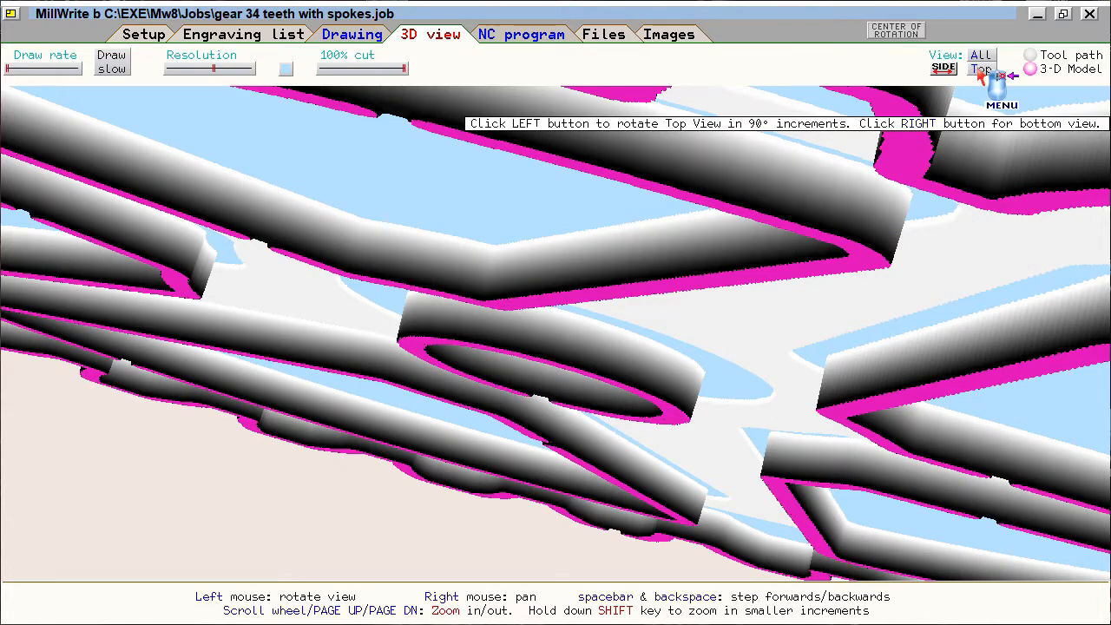
- Examine the hub and spoke-opening tabs from the model's underside, and return to a tilted view from above
left_click(981, 71)
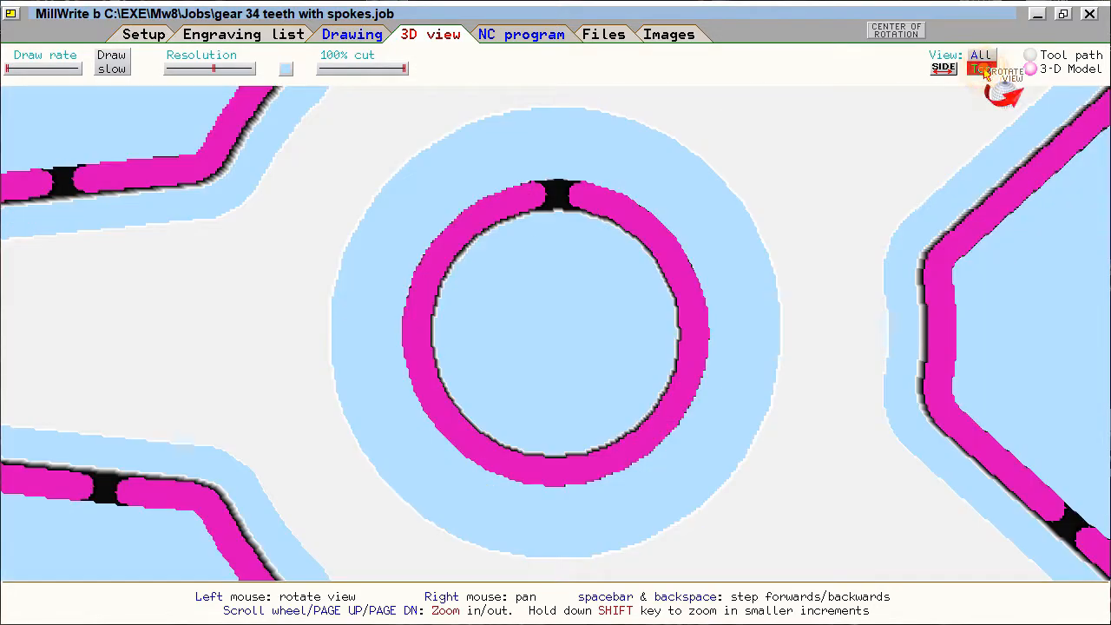
left_click_drag(642, 338, 664, 248)
left_click_drag(668, 512, 719, 193)
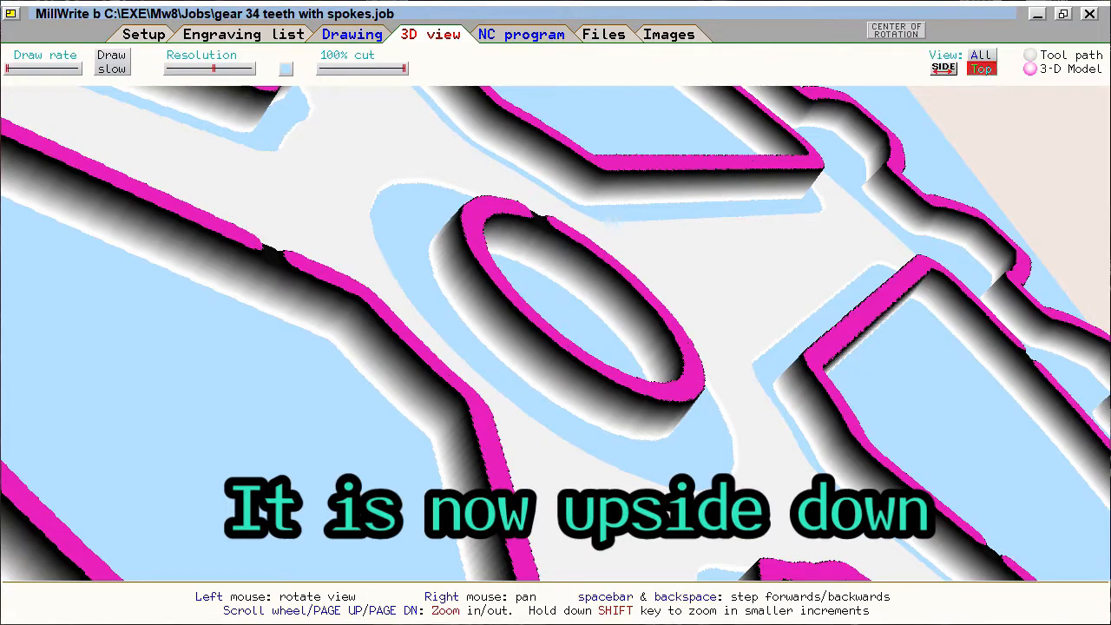
left_click(980, 71)
left_click_drag(703, 339, 770, 107)
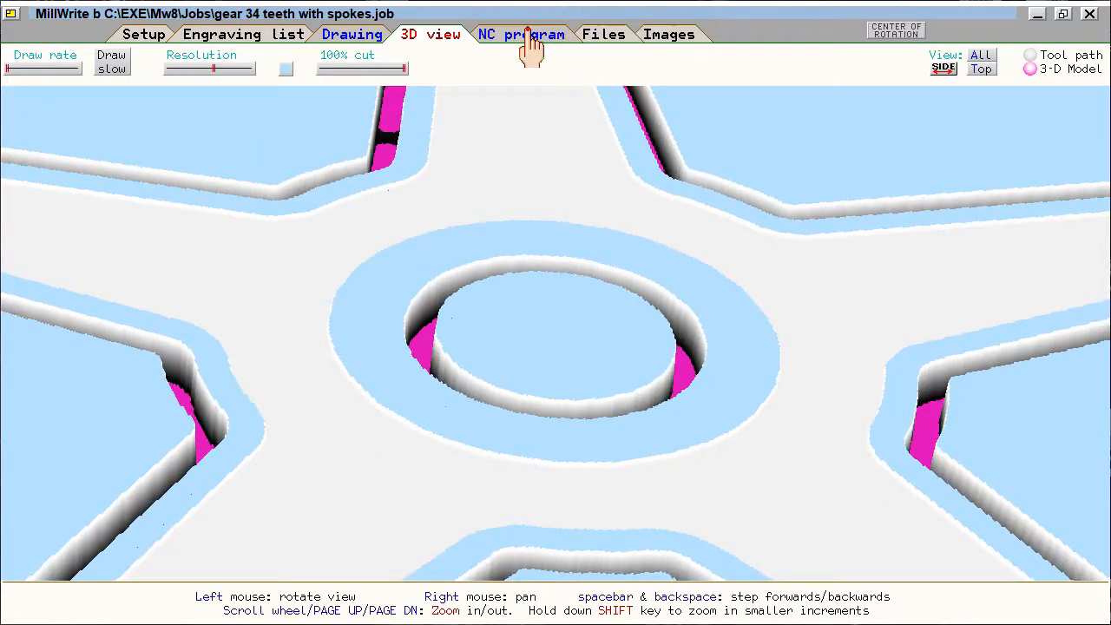
- Generate the gear's NC program and proof its tool path in 3D, examining the tab on a spoke opening
left_click(528, 36)
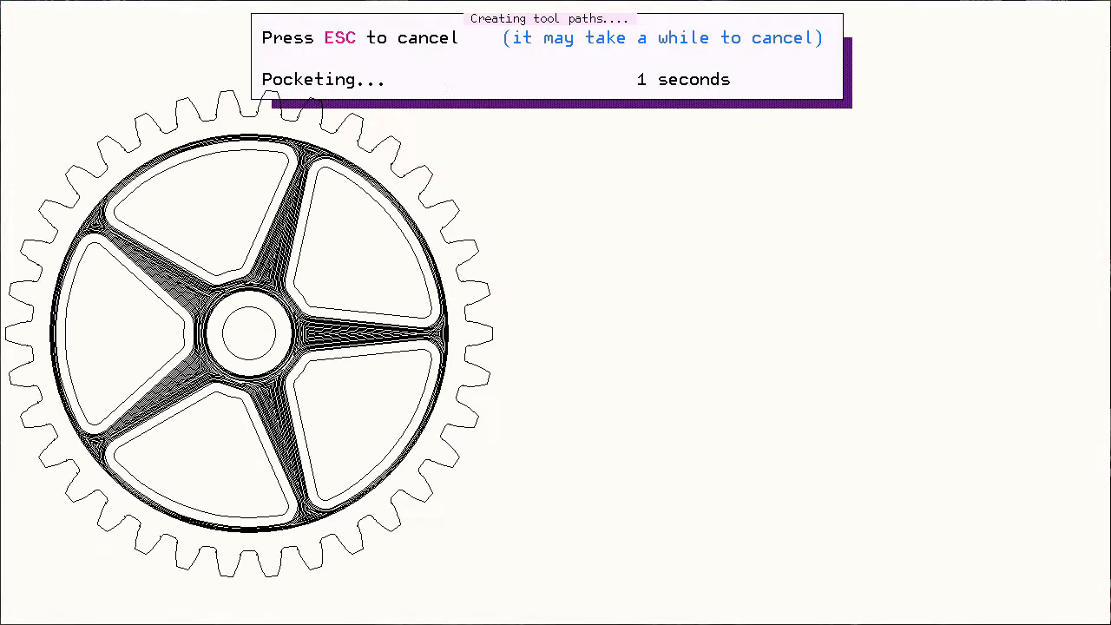
scroll(317, 388, "down", 7)
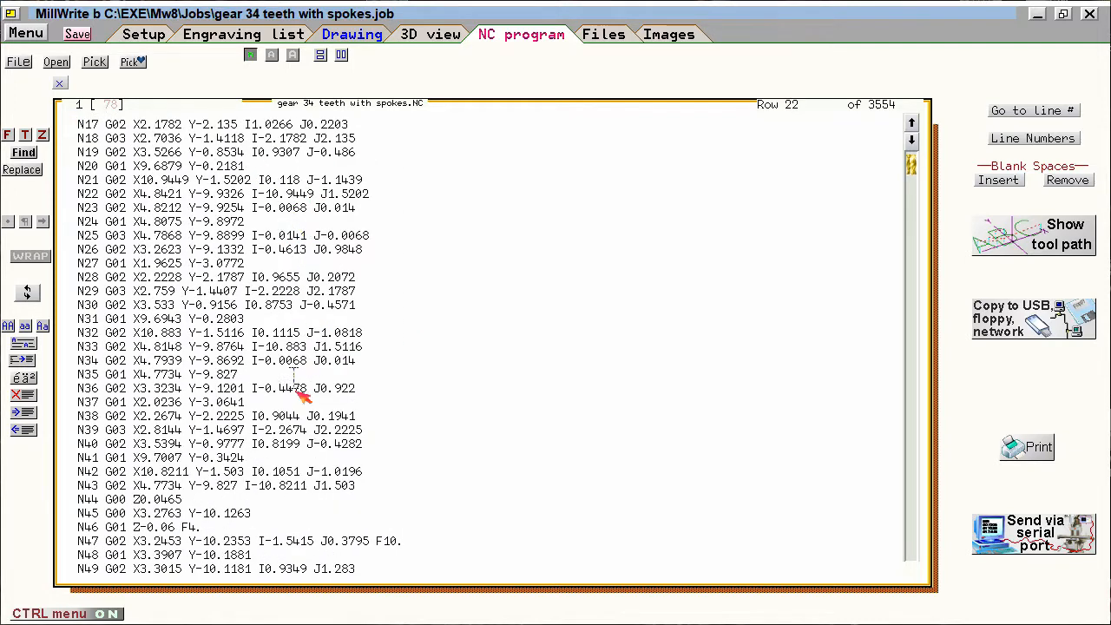
left_click(1007, 238)
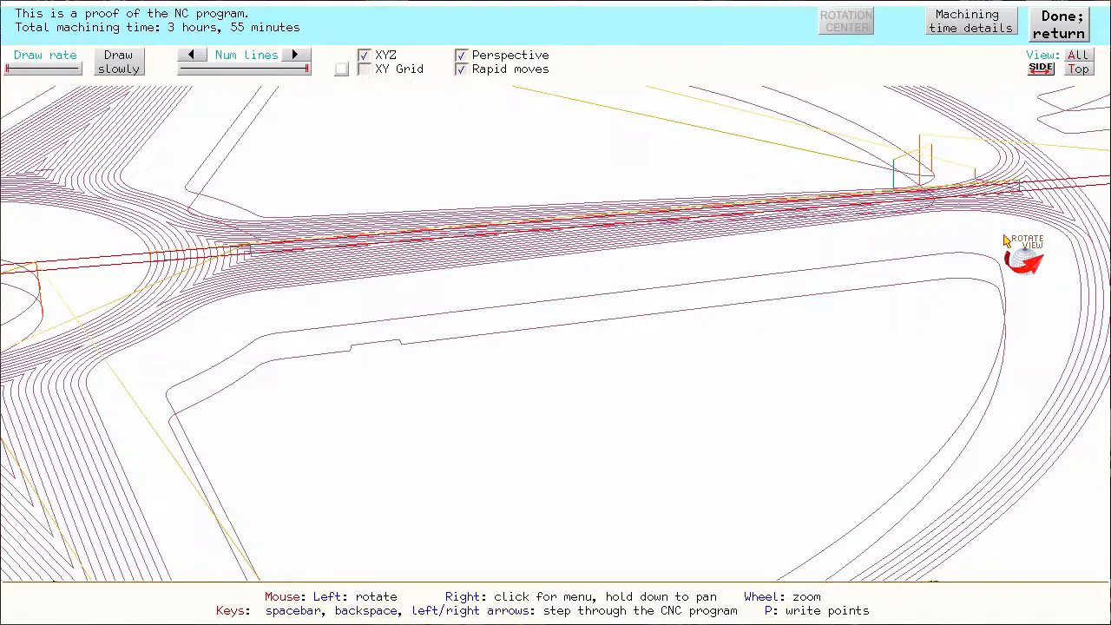
left_click_drag(526, 357, 484, 316)
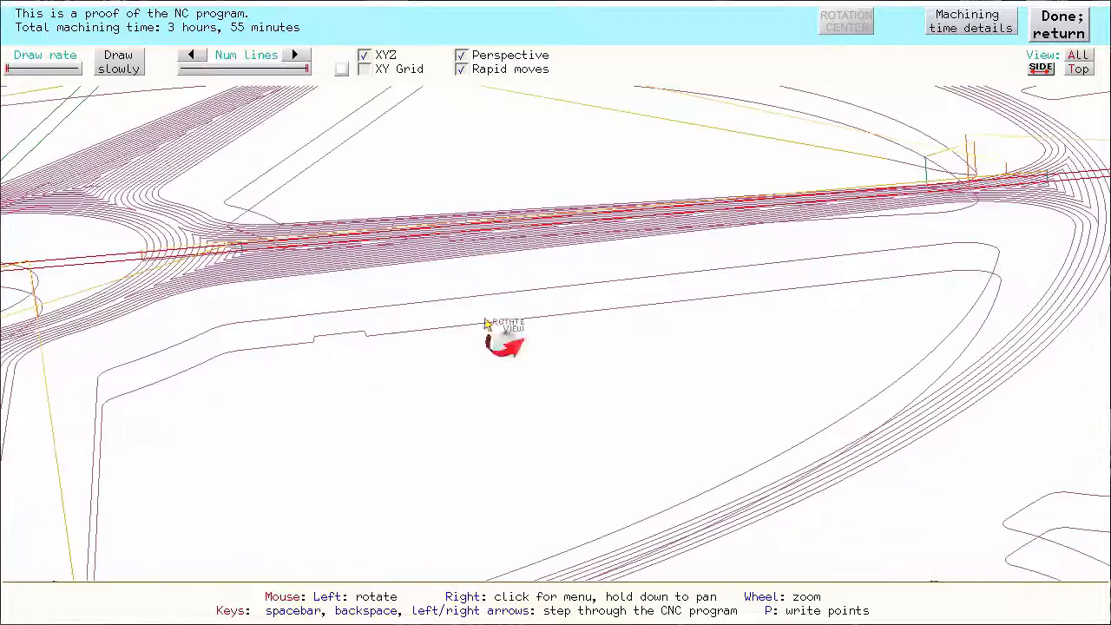